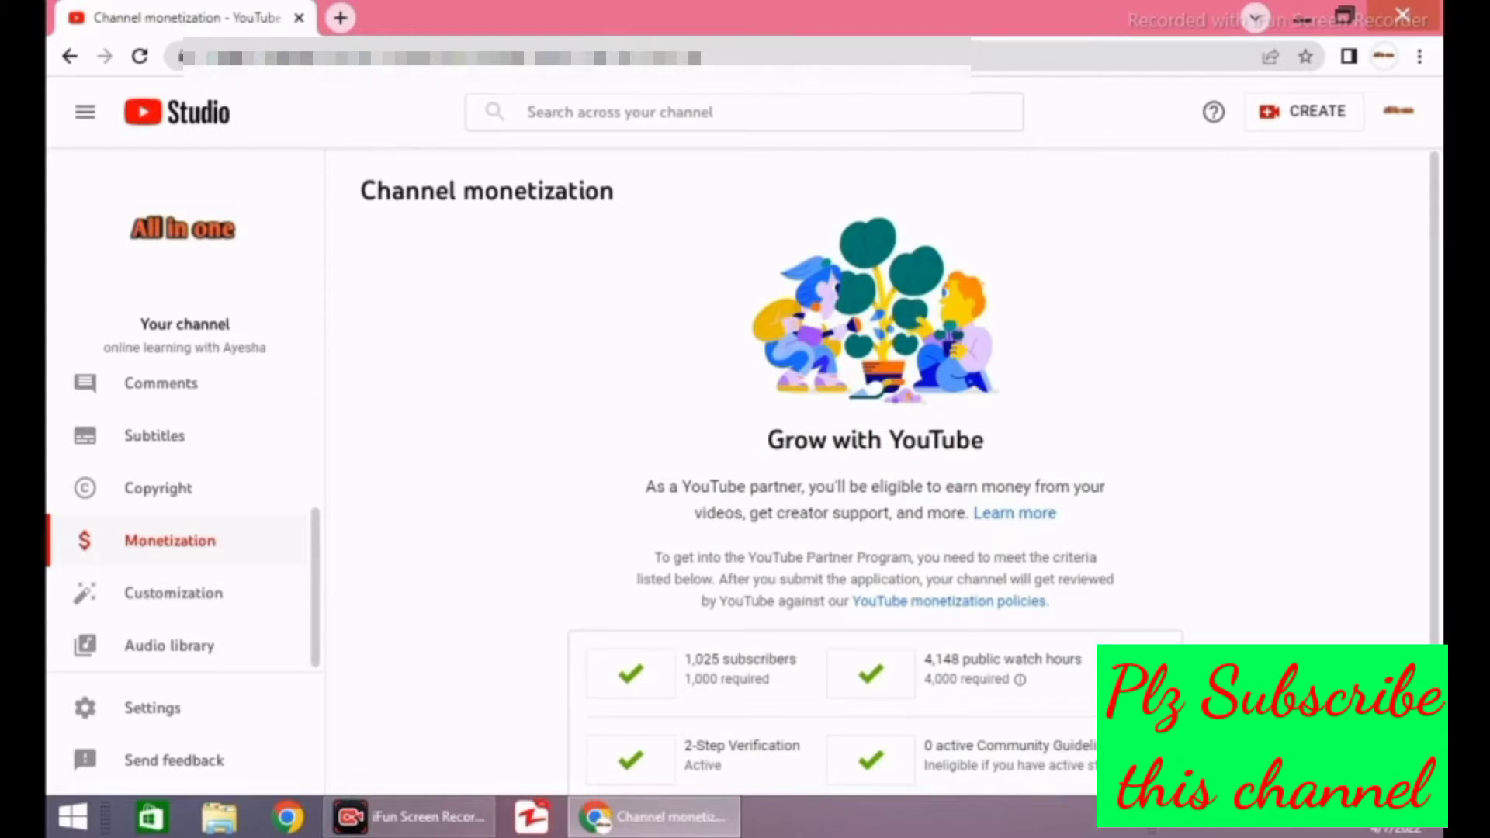
Open the Google Account management page from the channel's account menu on YouTube.
scroll(885, 466, "down", 10)
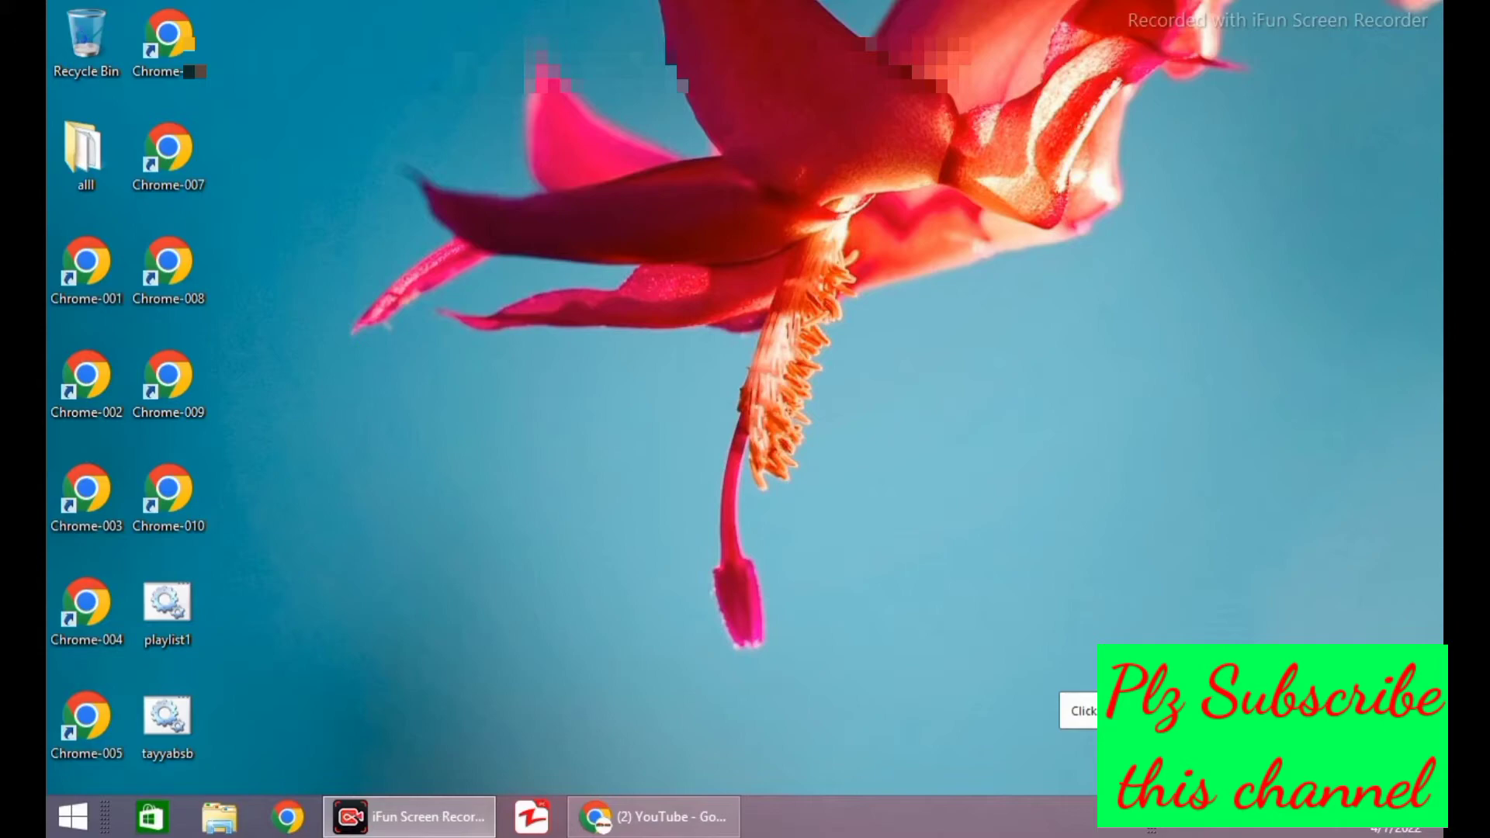
left_click(653, 816)
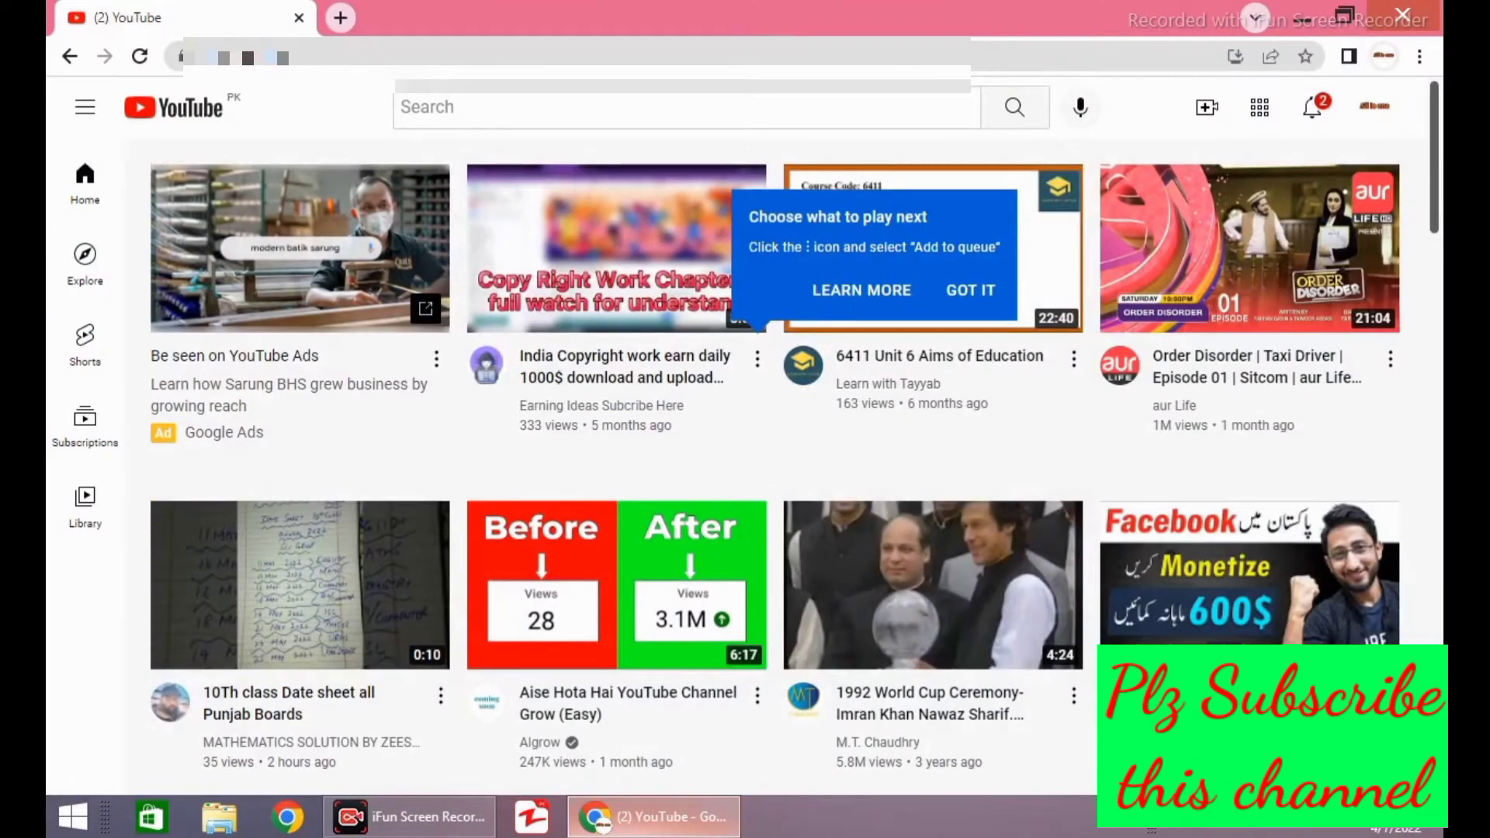
scroll(776, 435, "down", 5)
scroll(776, 435, "up", 5)
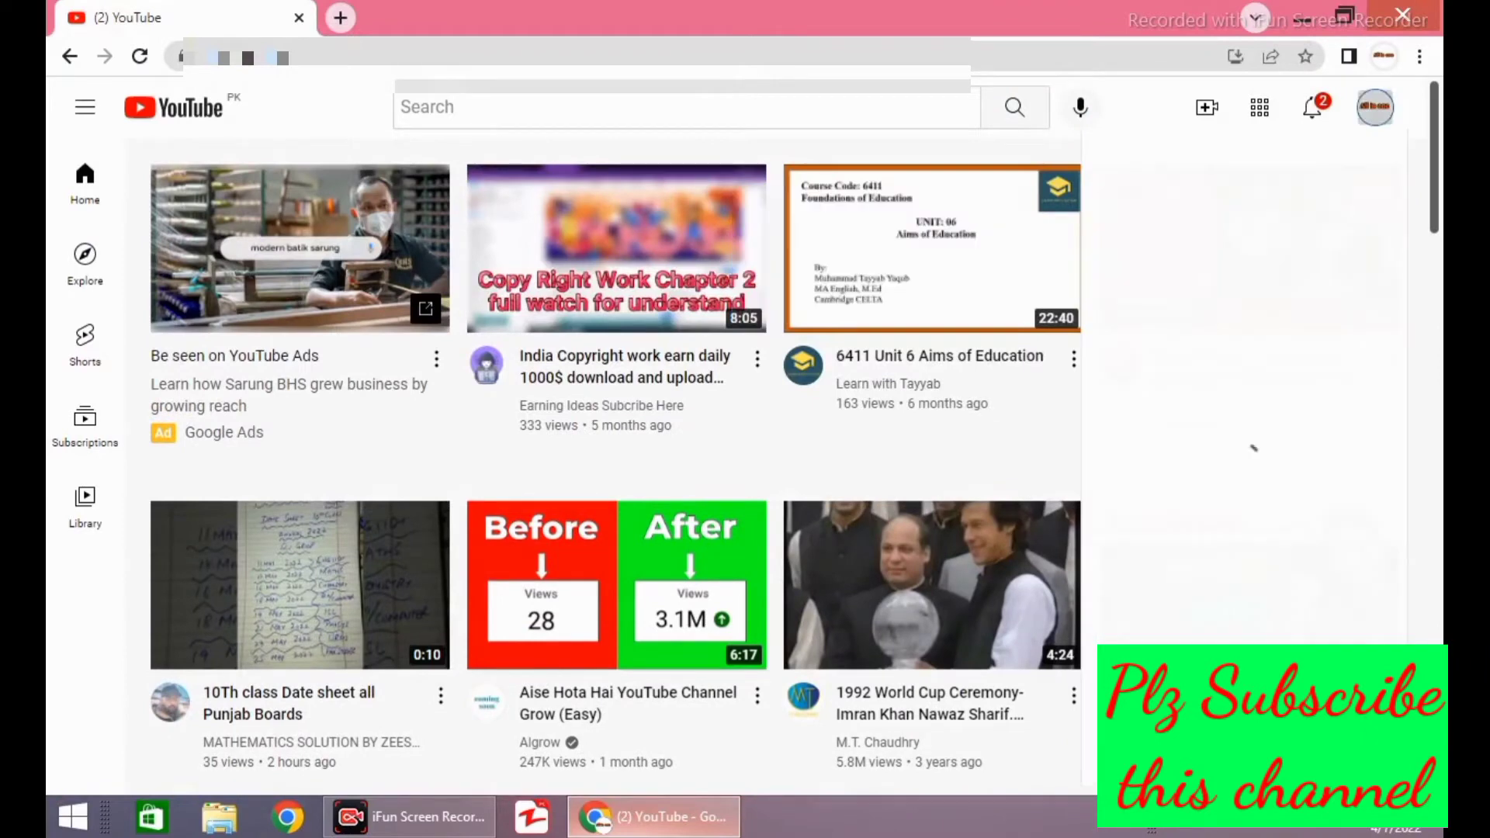
left_click(1374, 106)
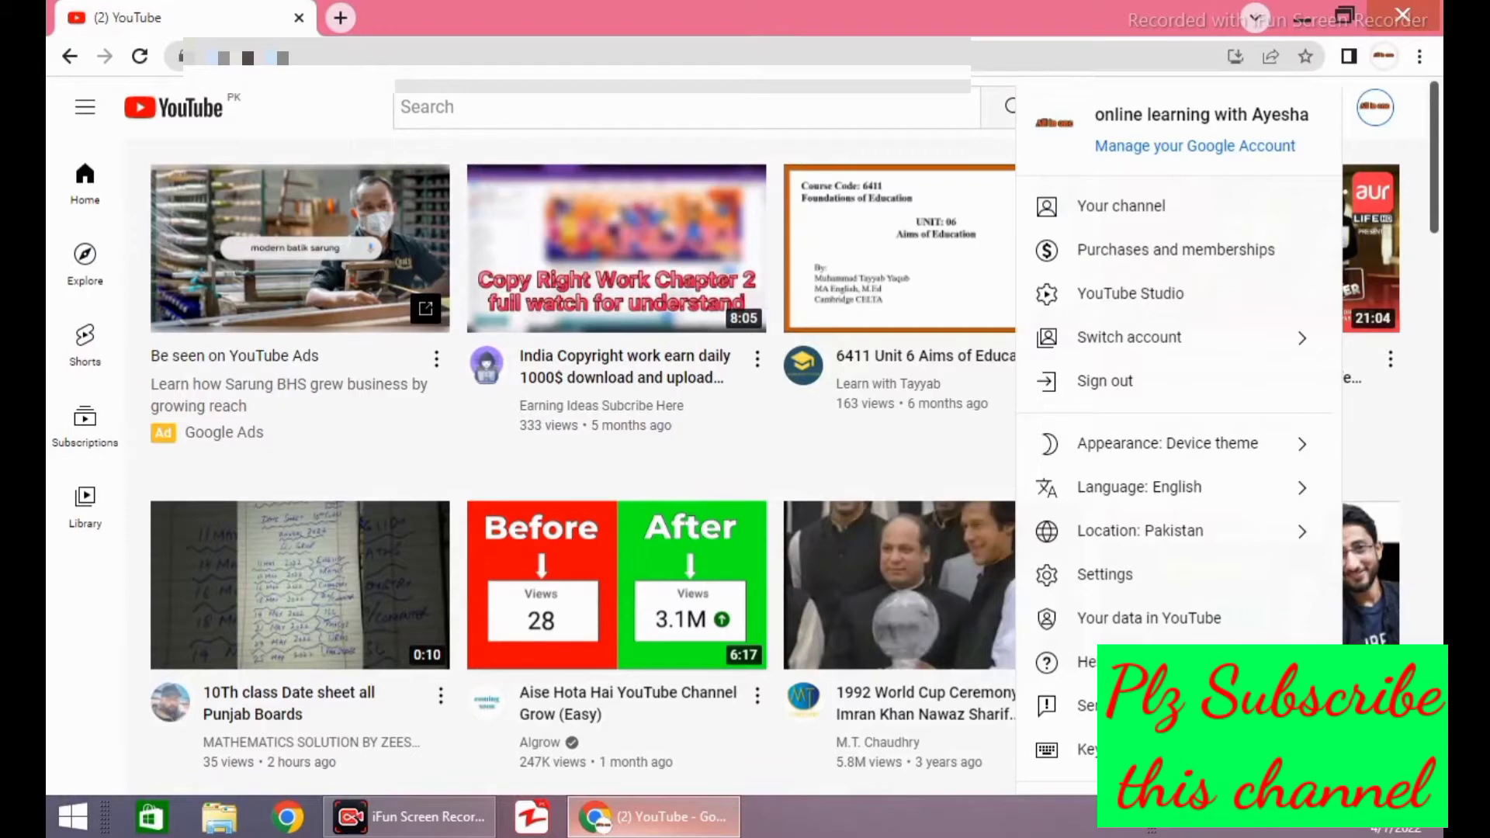
left_click(1147, 147)
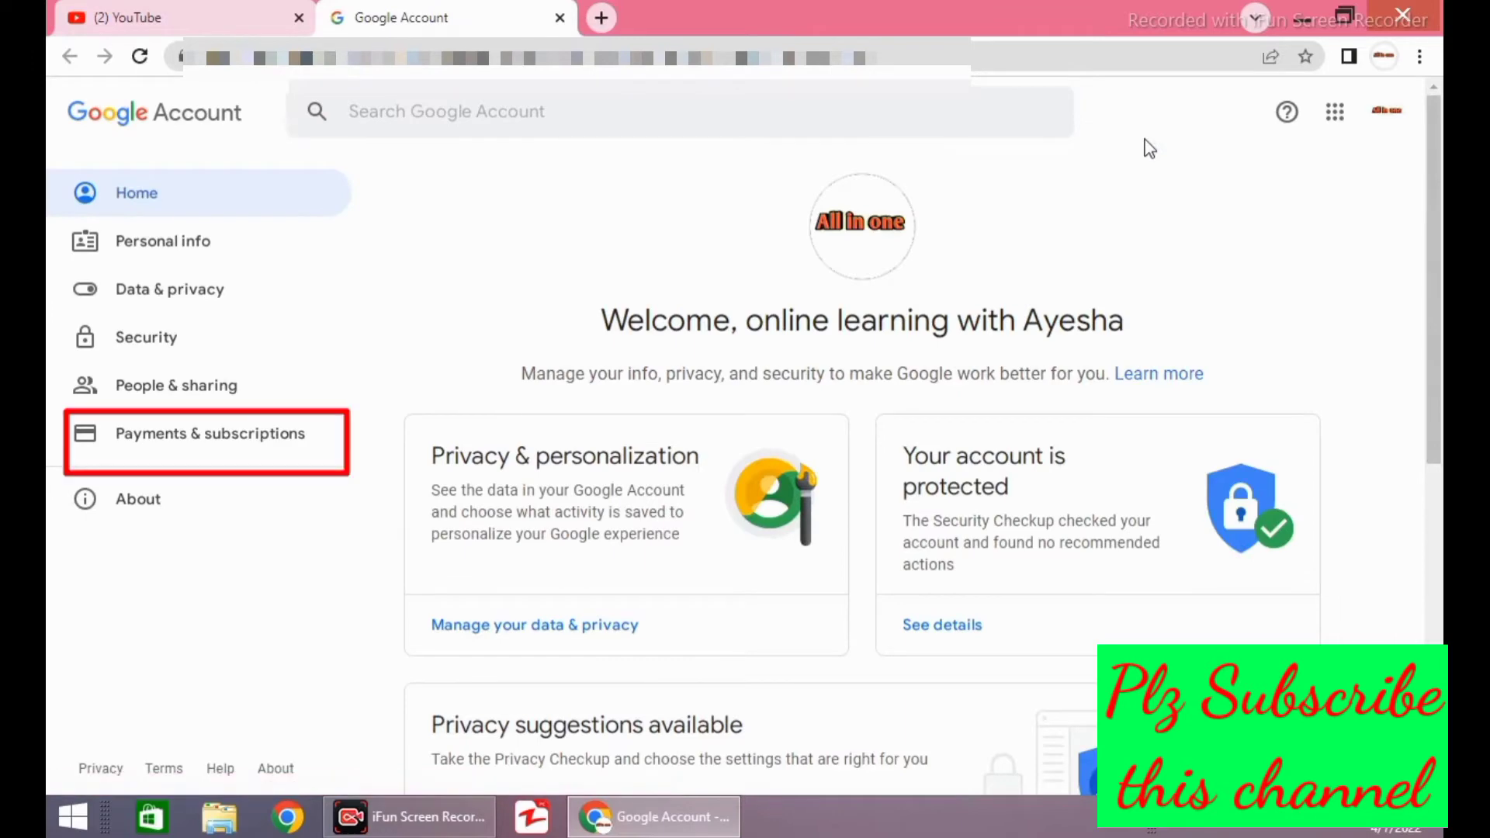
Examine the payment methods in the account's Payments & subscriptions section, and view Subscriptions & services in the Google payments center.
left_click(232, 454)
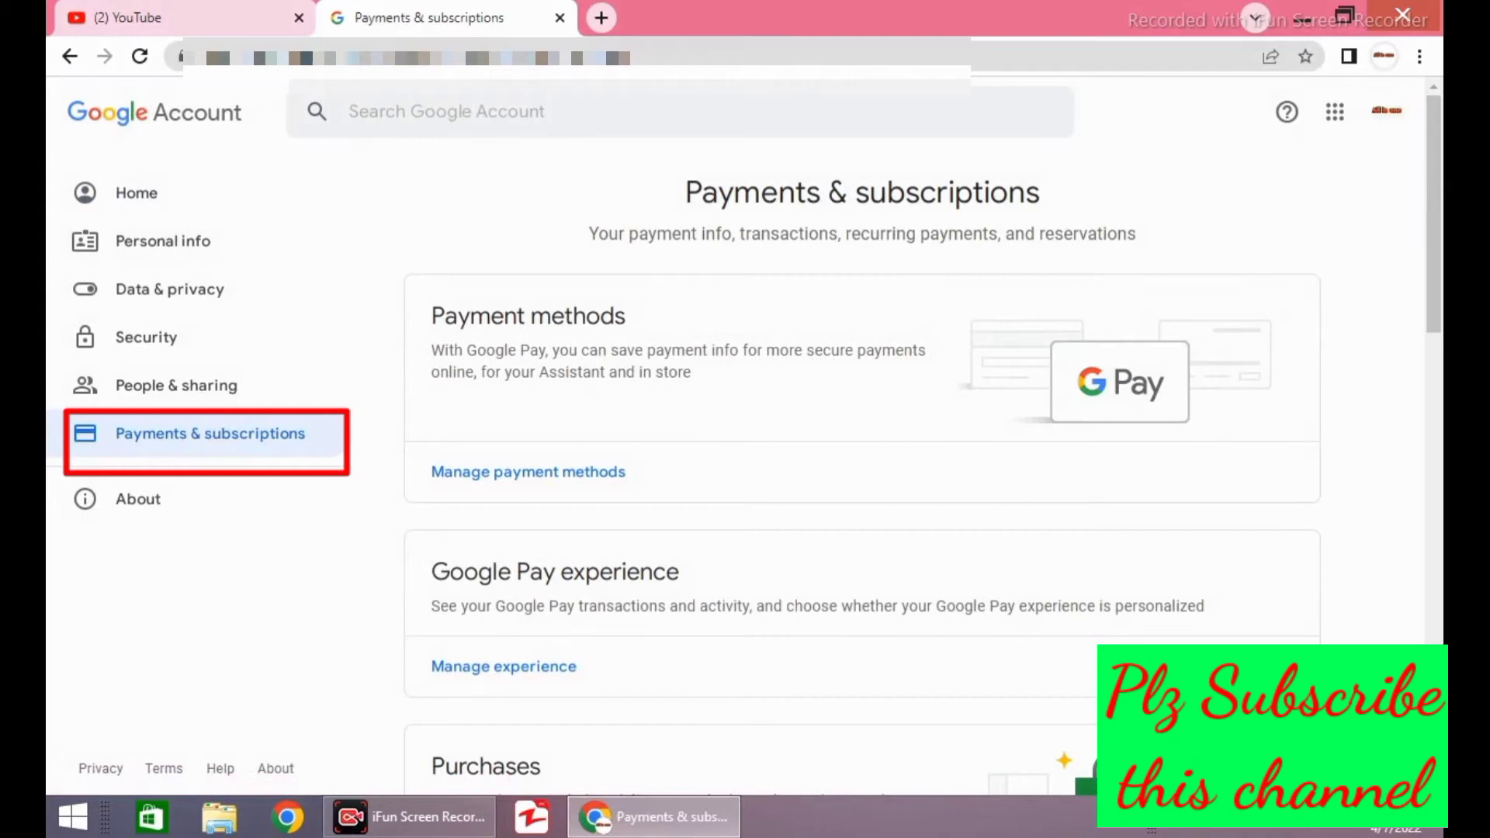
scroll(861, 466, "down", 2)
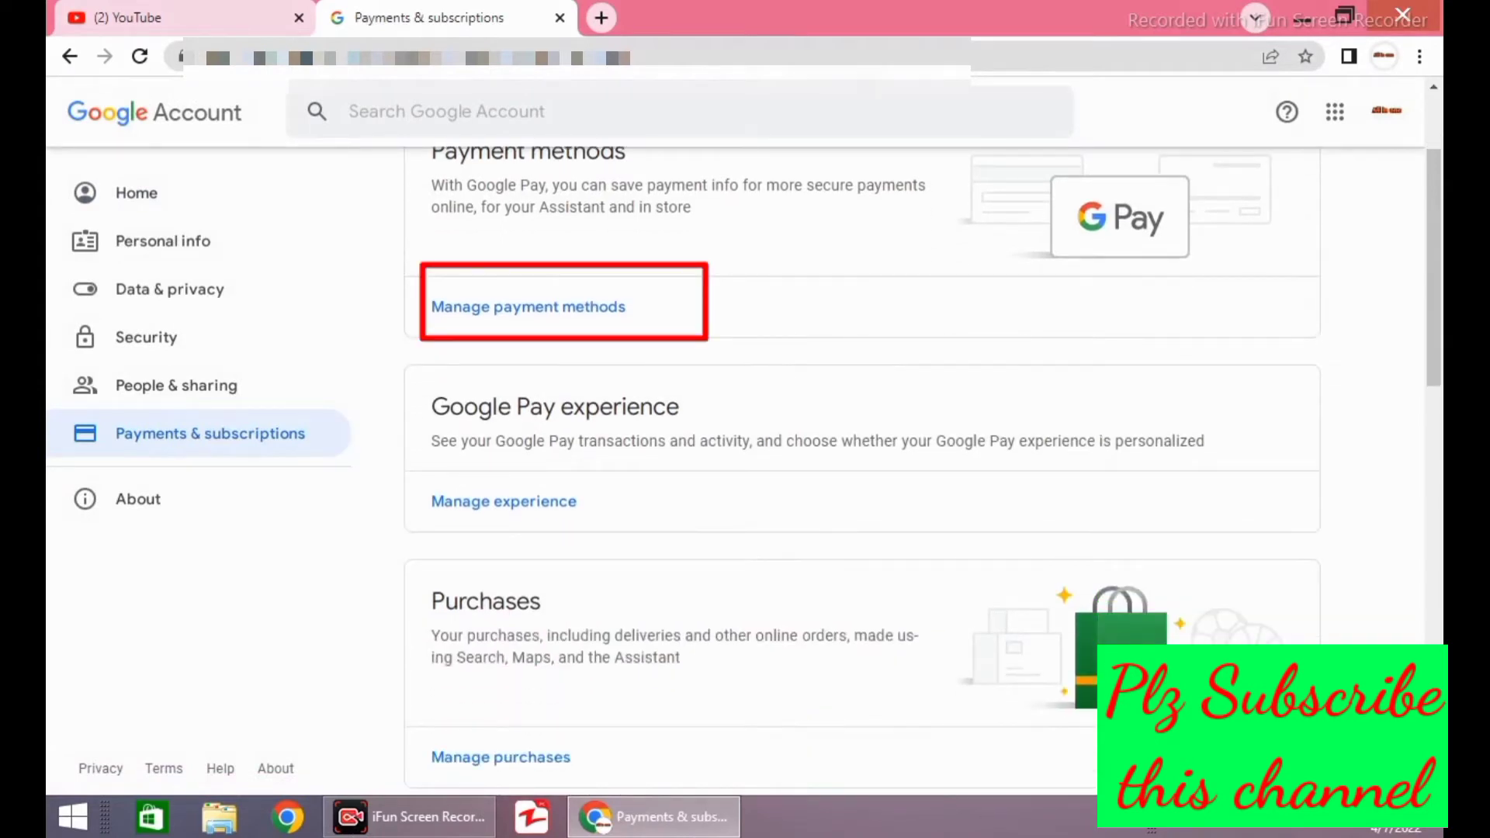
scroll(861, 465, "up", 2)
left_click(527, 451)
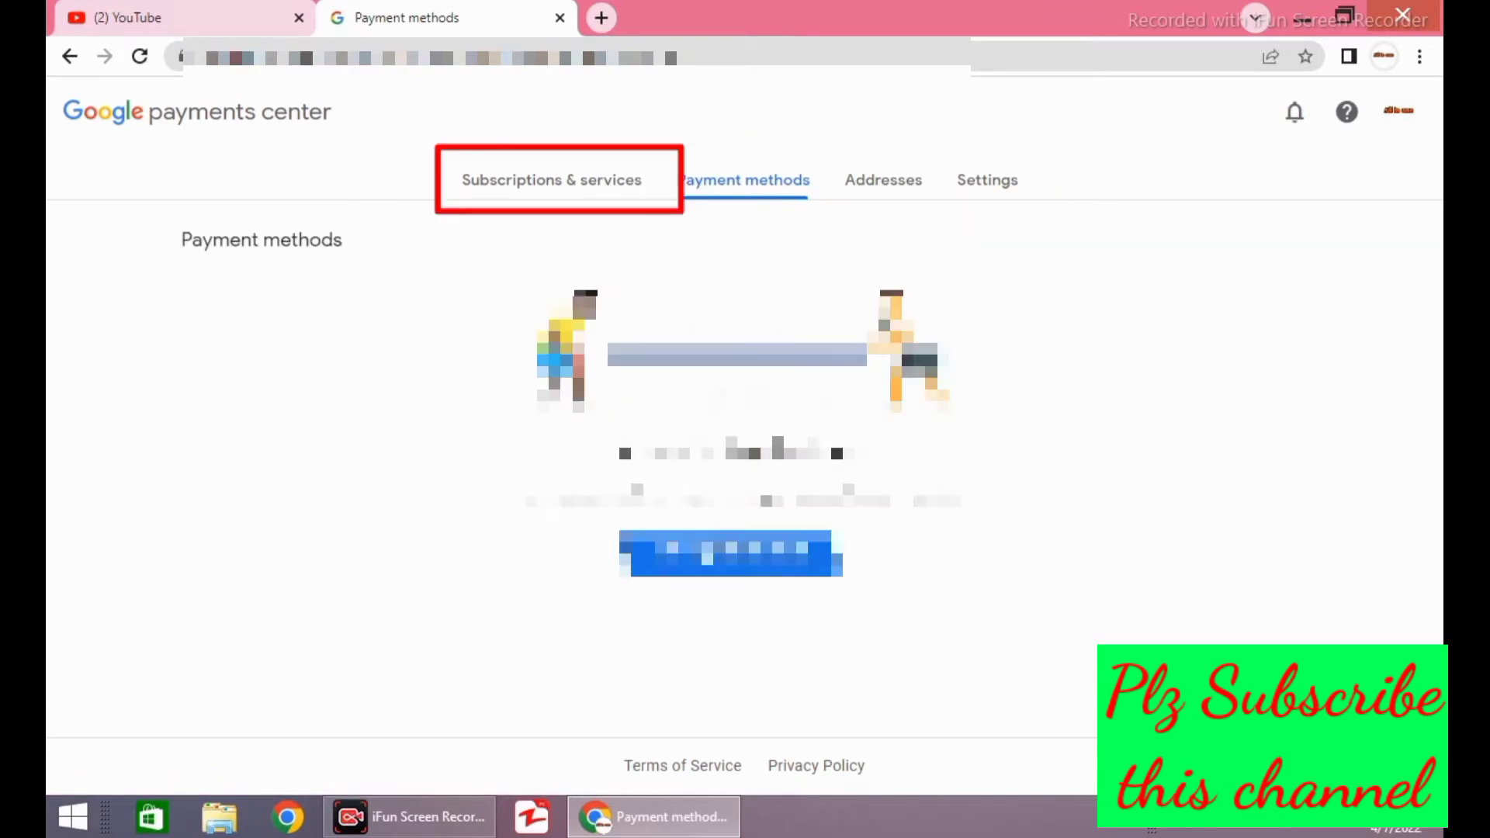
left_click(560, 174)
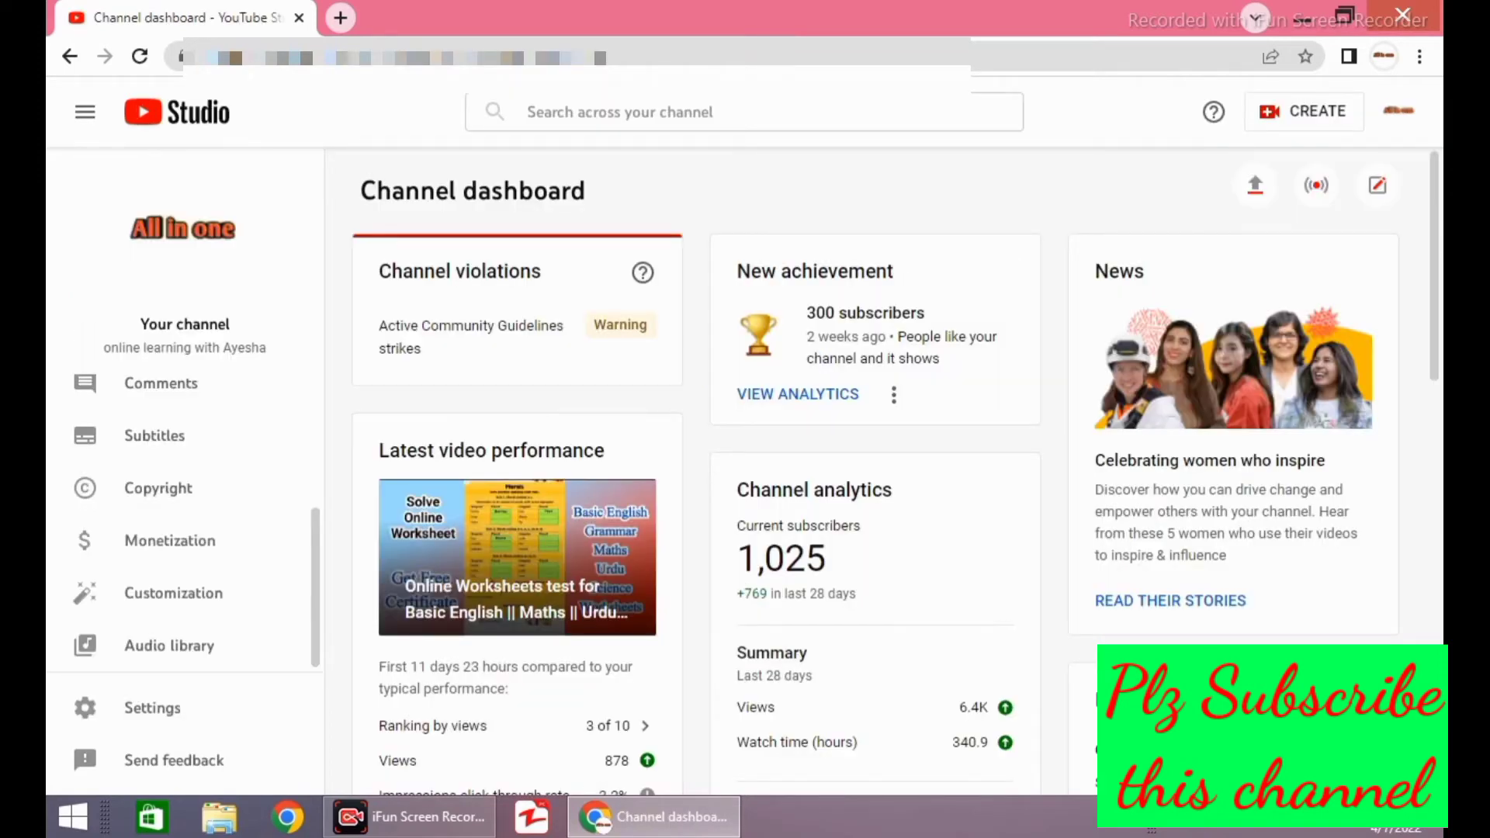
Apply for the YouTube Partner Program from the channel's Monetization page in YouTube Studio.
left_click(170, 540)
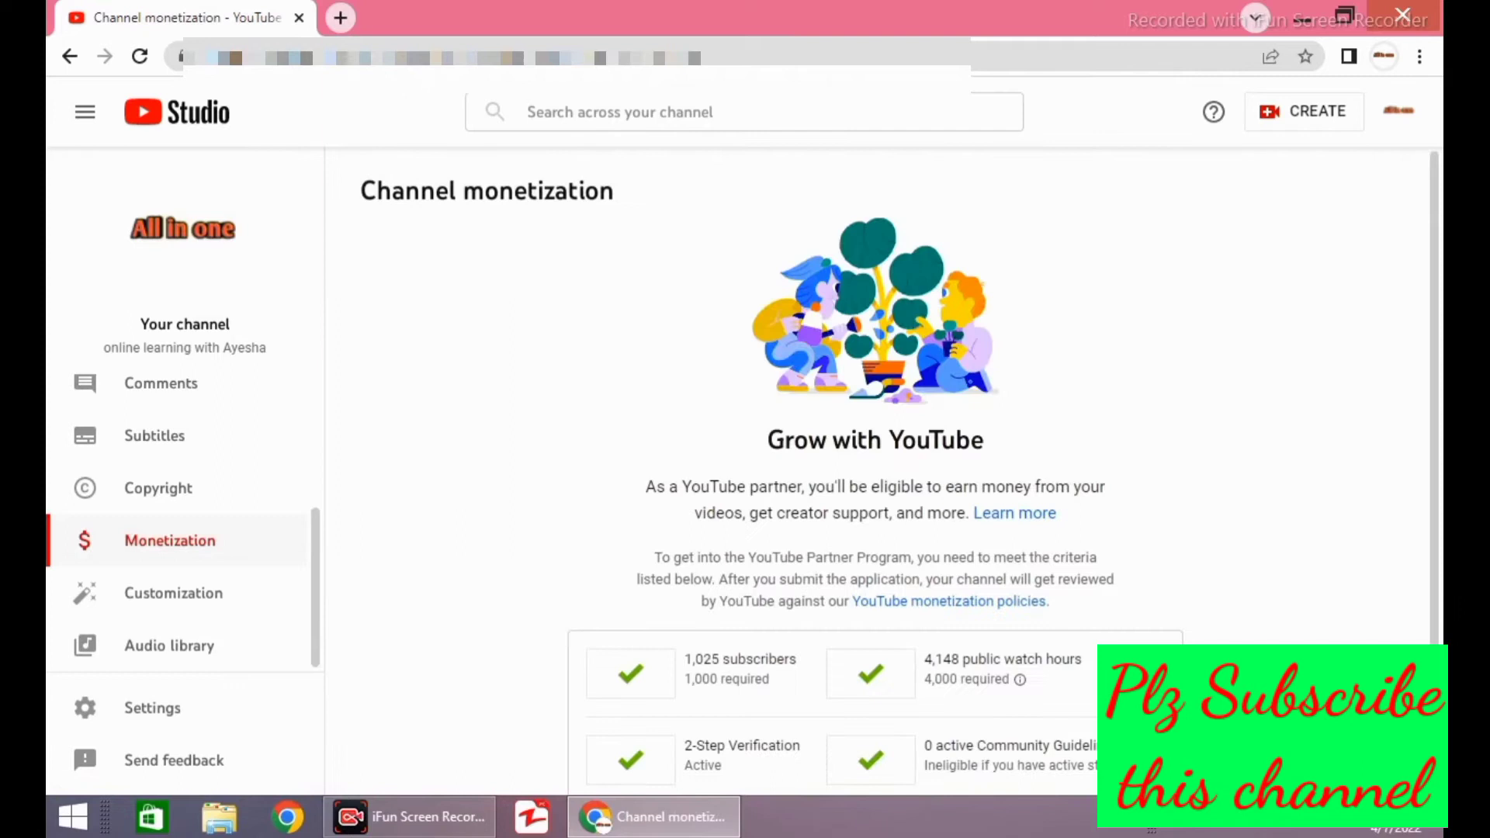
scroll(876, 466, "down", 2)
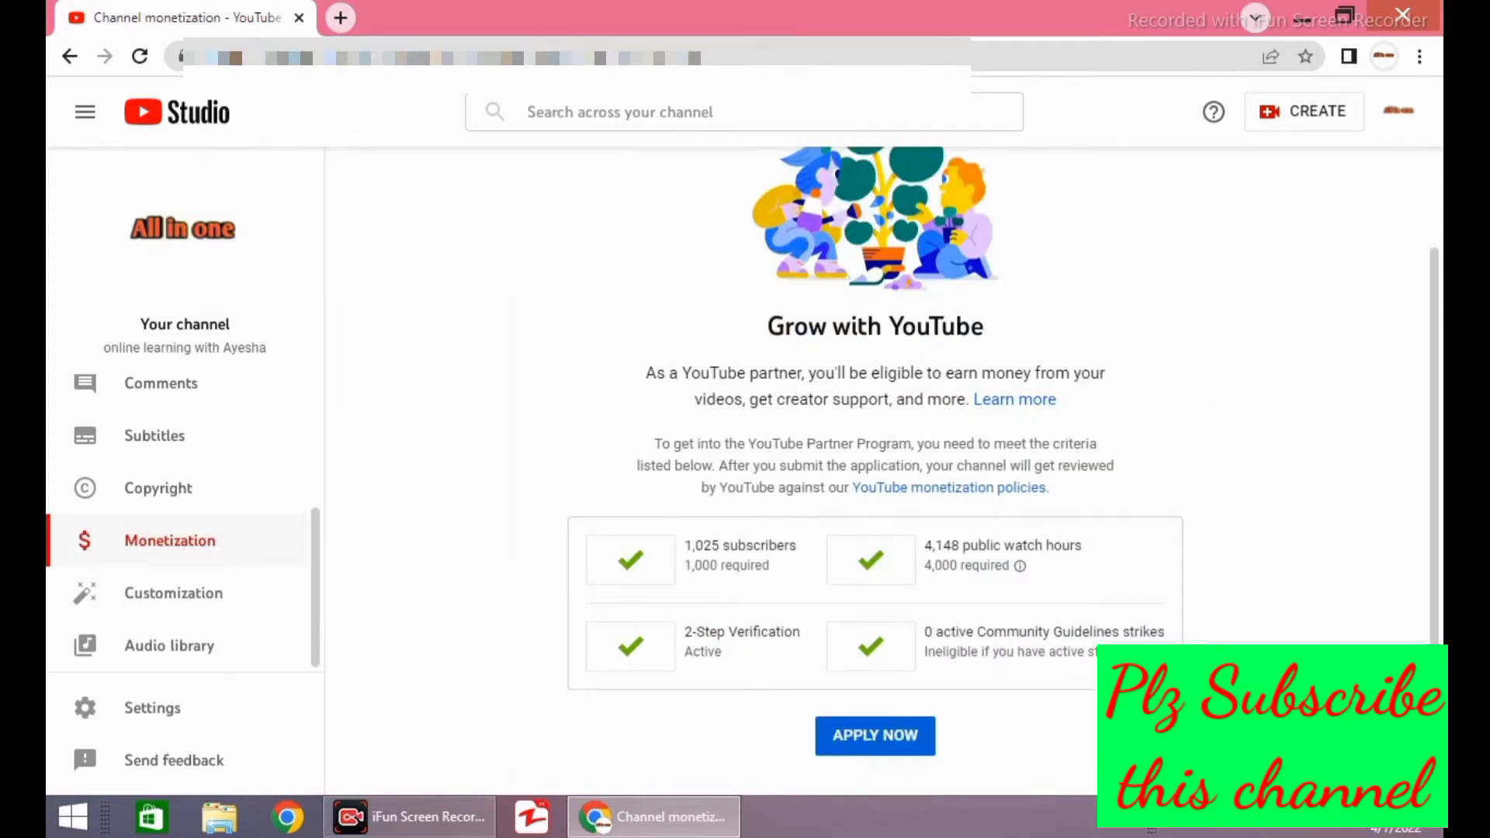
left_click(859, 732)
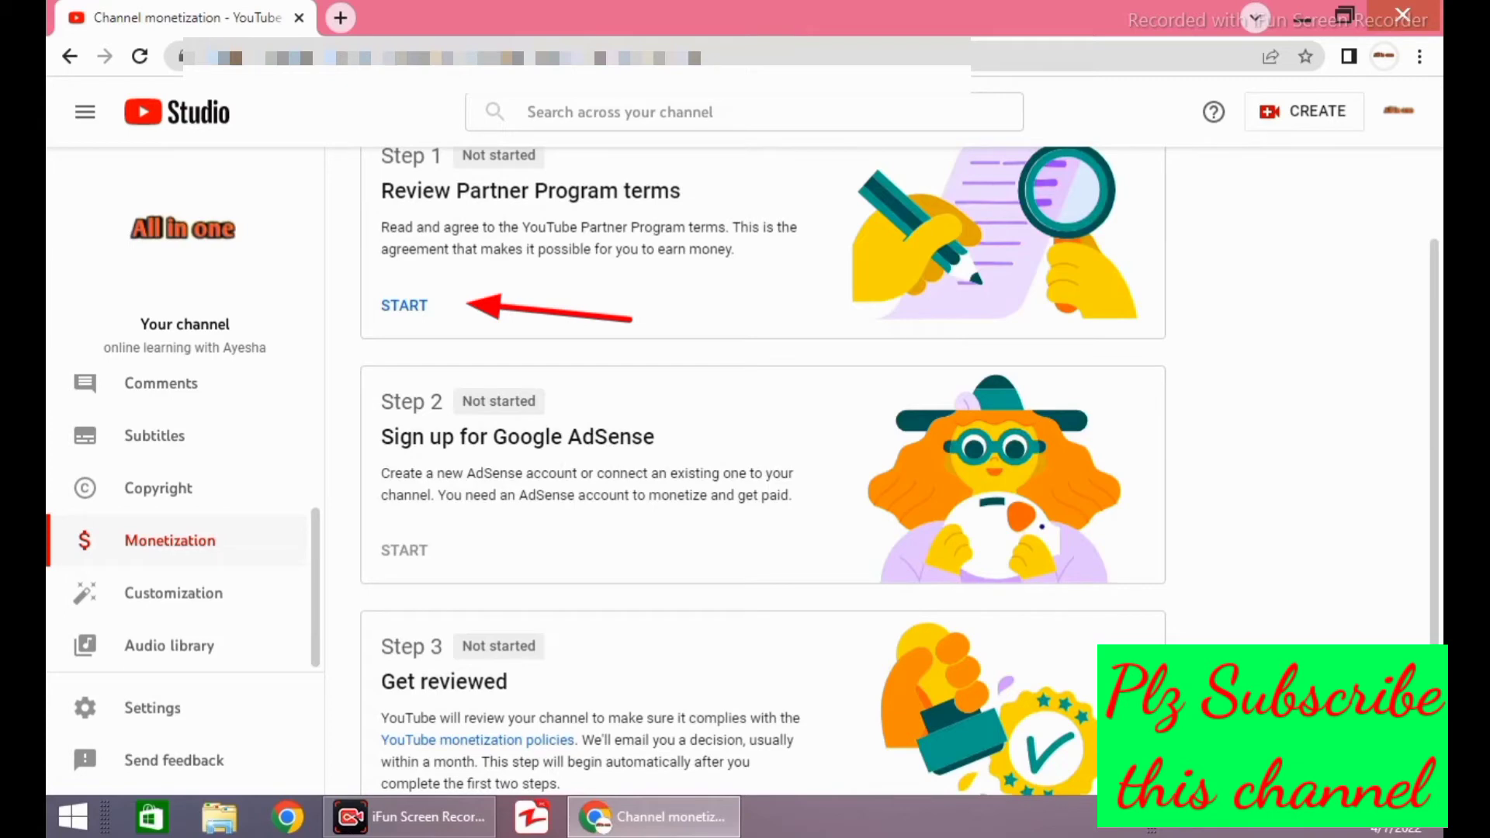
Start Step 1, read through the YouTube Partner Program terms and accept them.
left_click(403, 305)
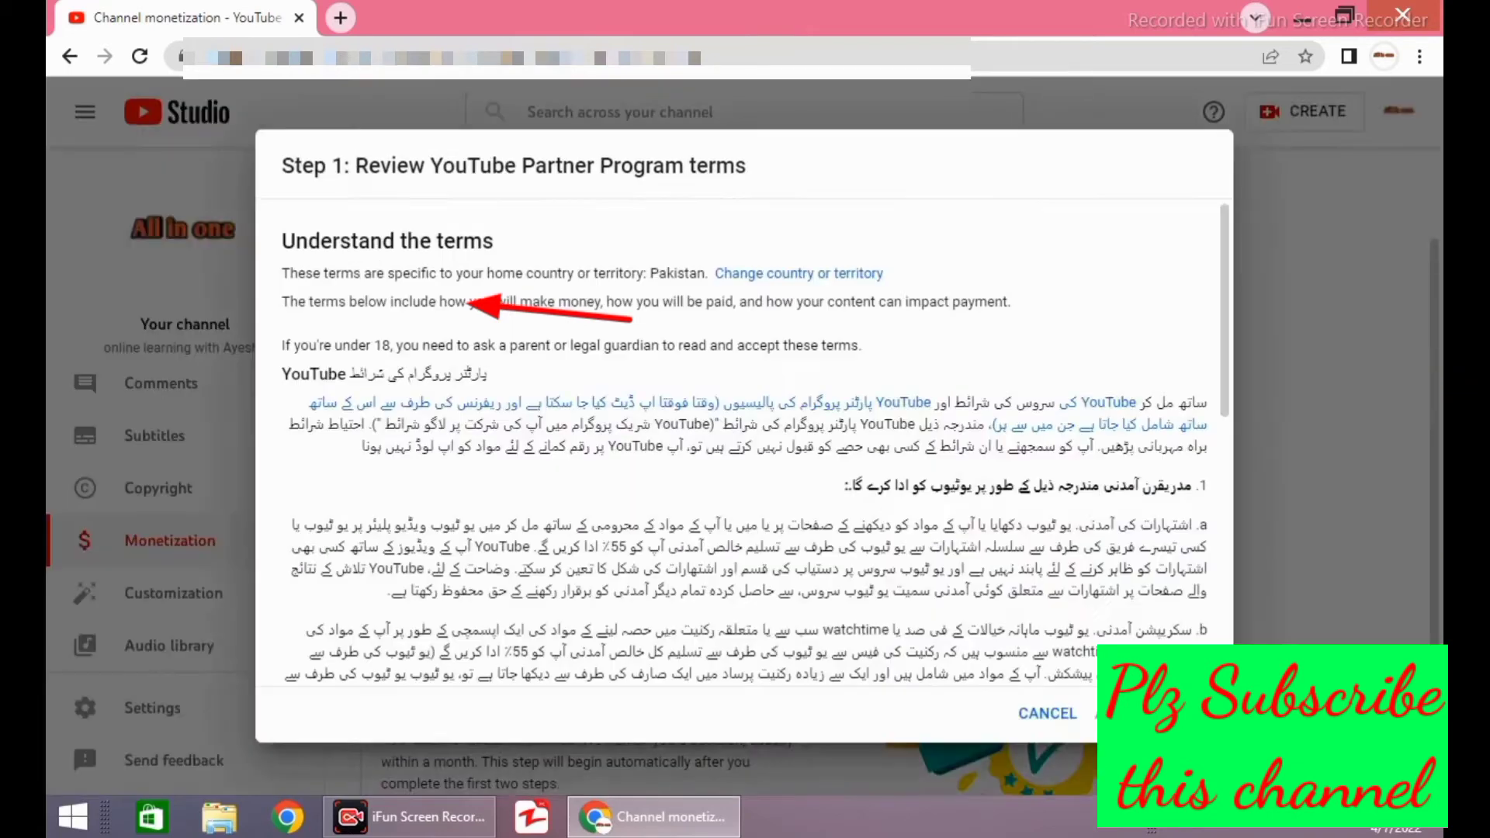
scroll(745, 442, "down", 6)
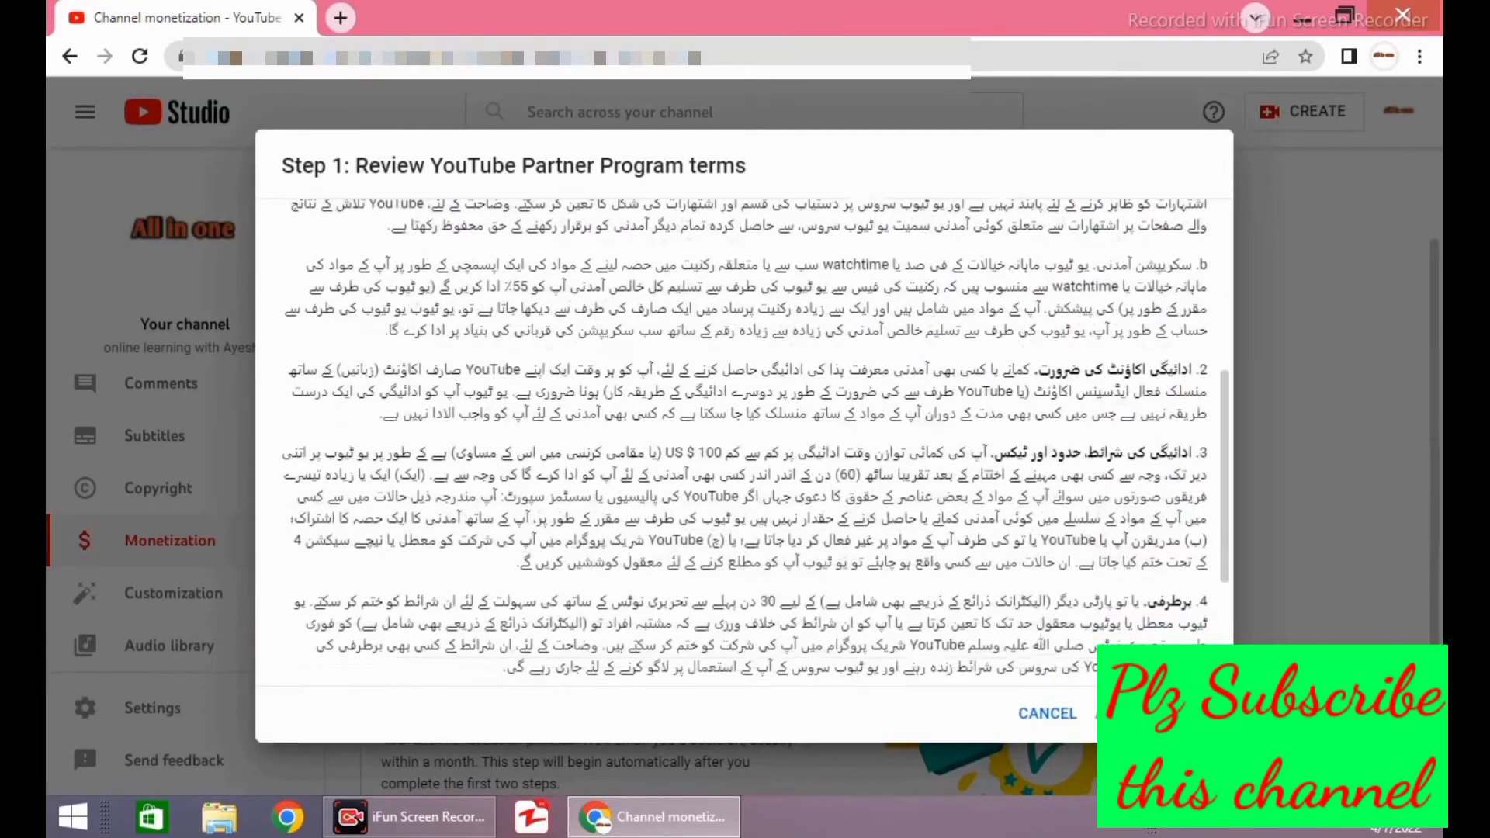
scroll(745, 442, "down", 2)
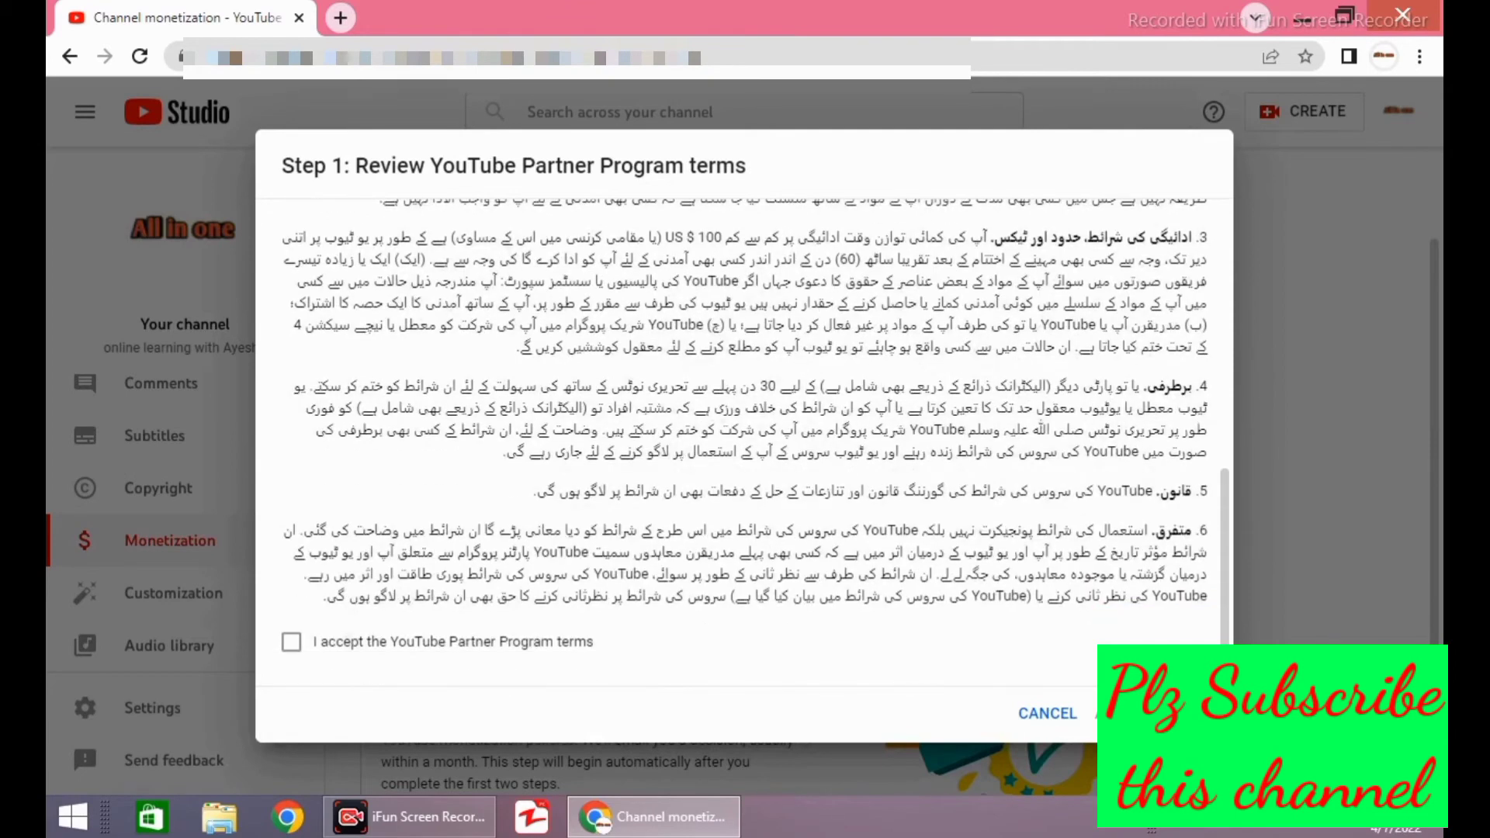
left_click(291, 642)
left_click(1125, 713)
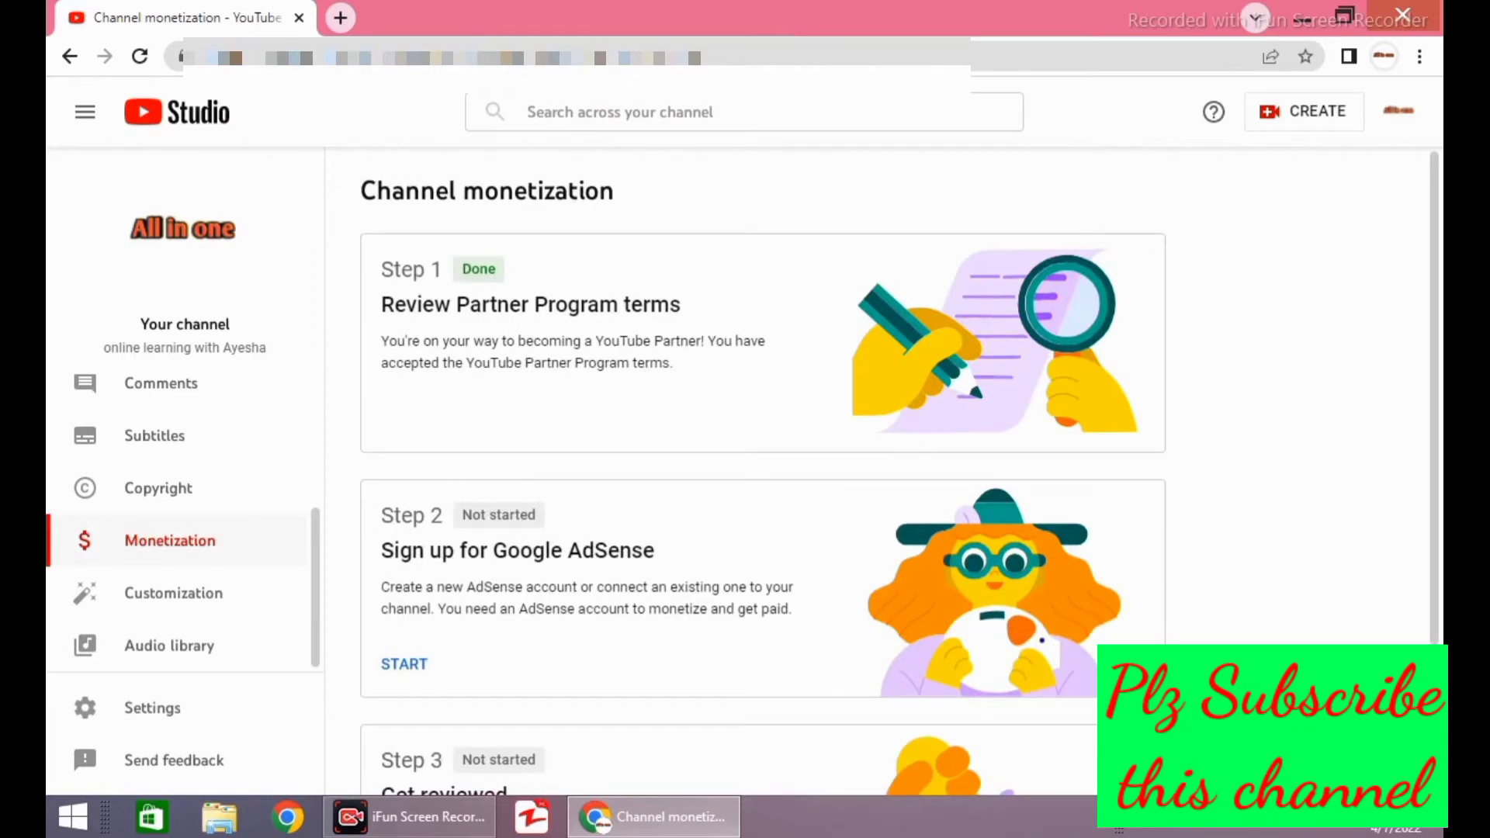
Start the Step 2 AdSense sign-up with "Yes, I have an existing account" and connect the AdSense account under the channel's Google account.
scroll(760, 466, "down", 3)
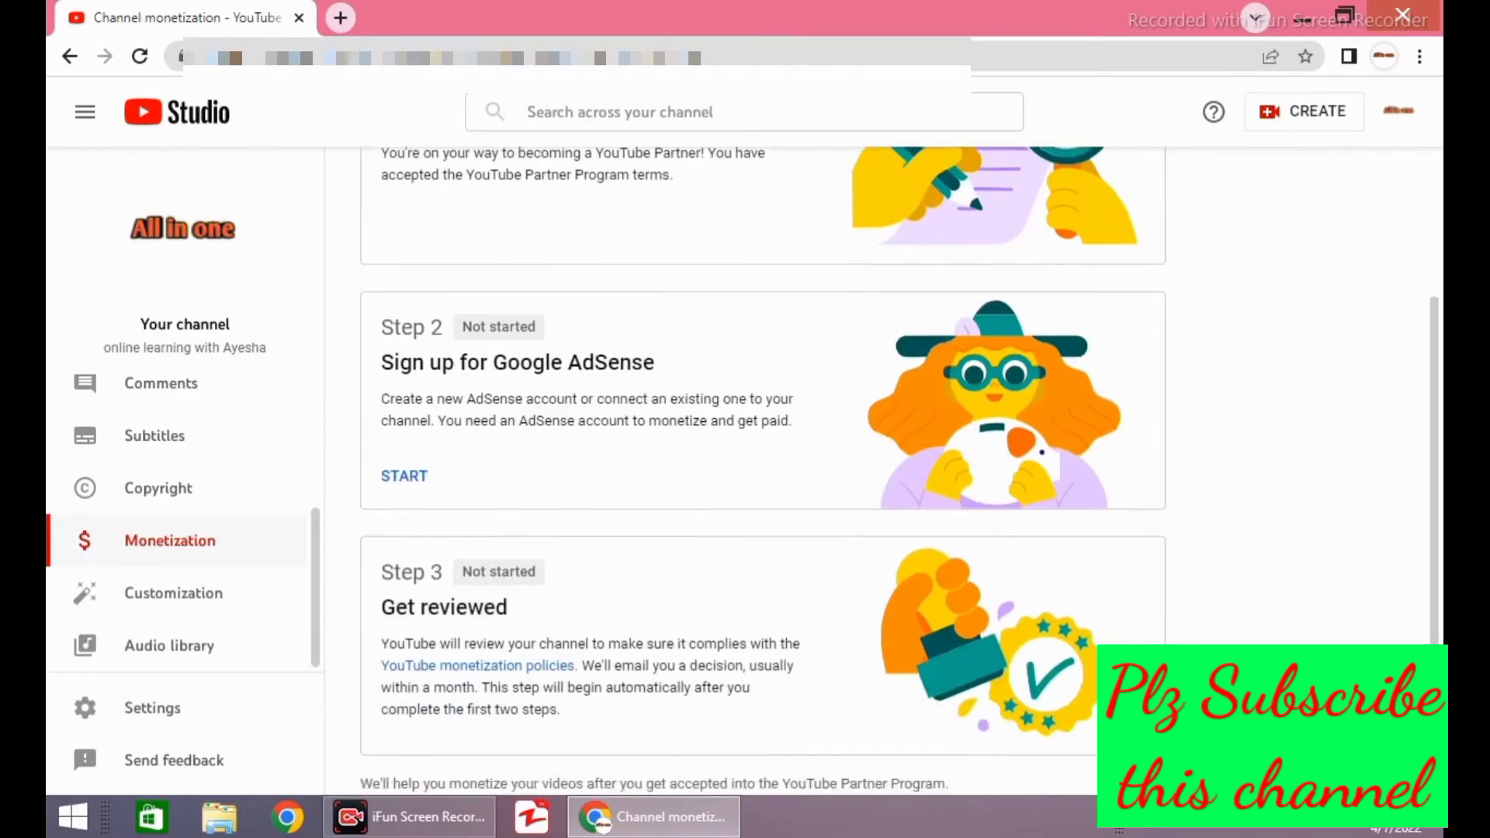
left_click(403, 475)
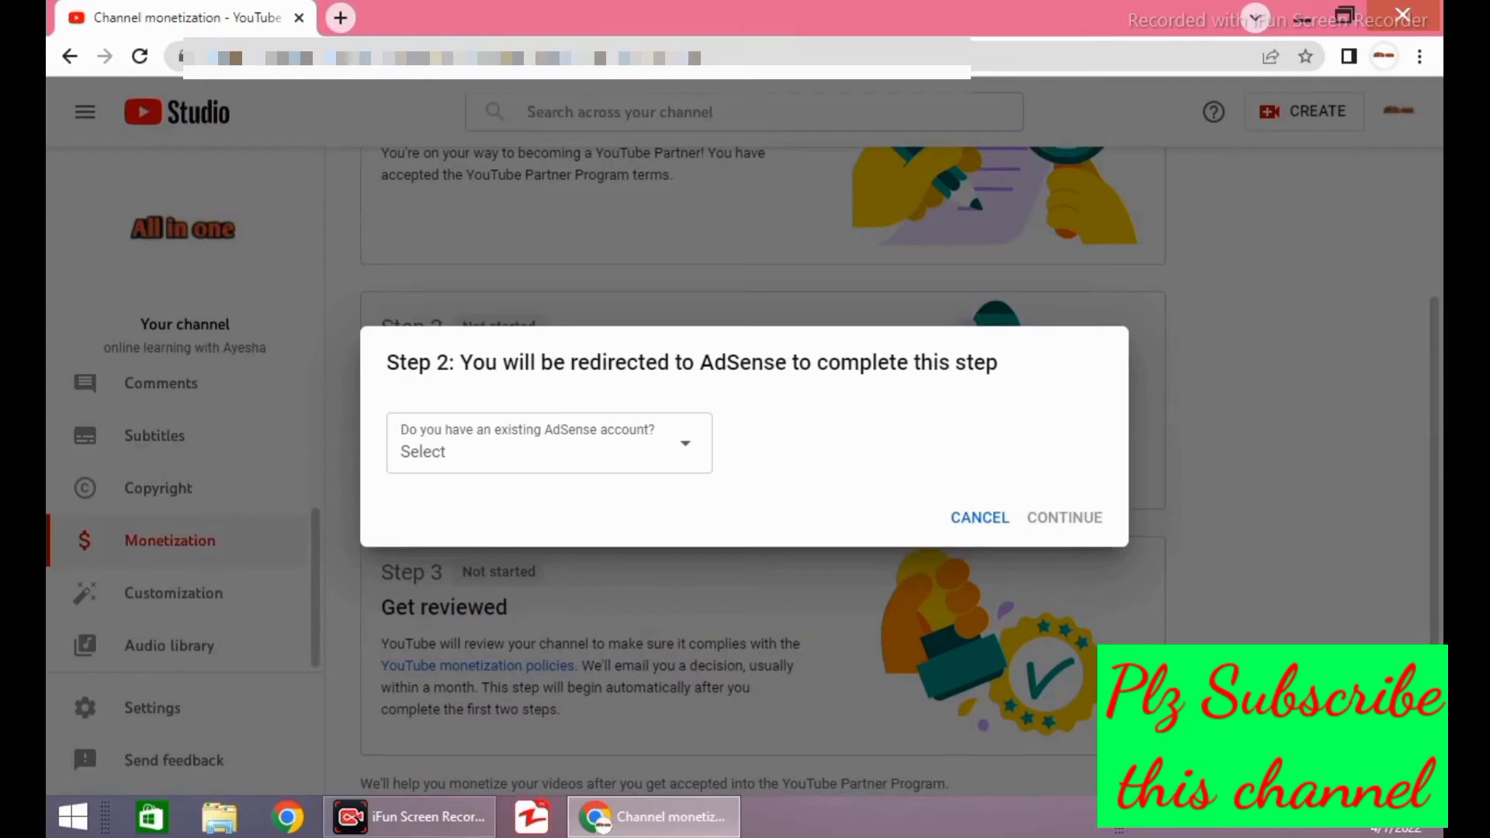
left_click(683, 443)
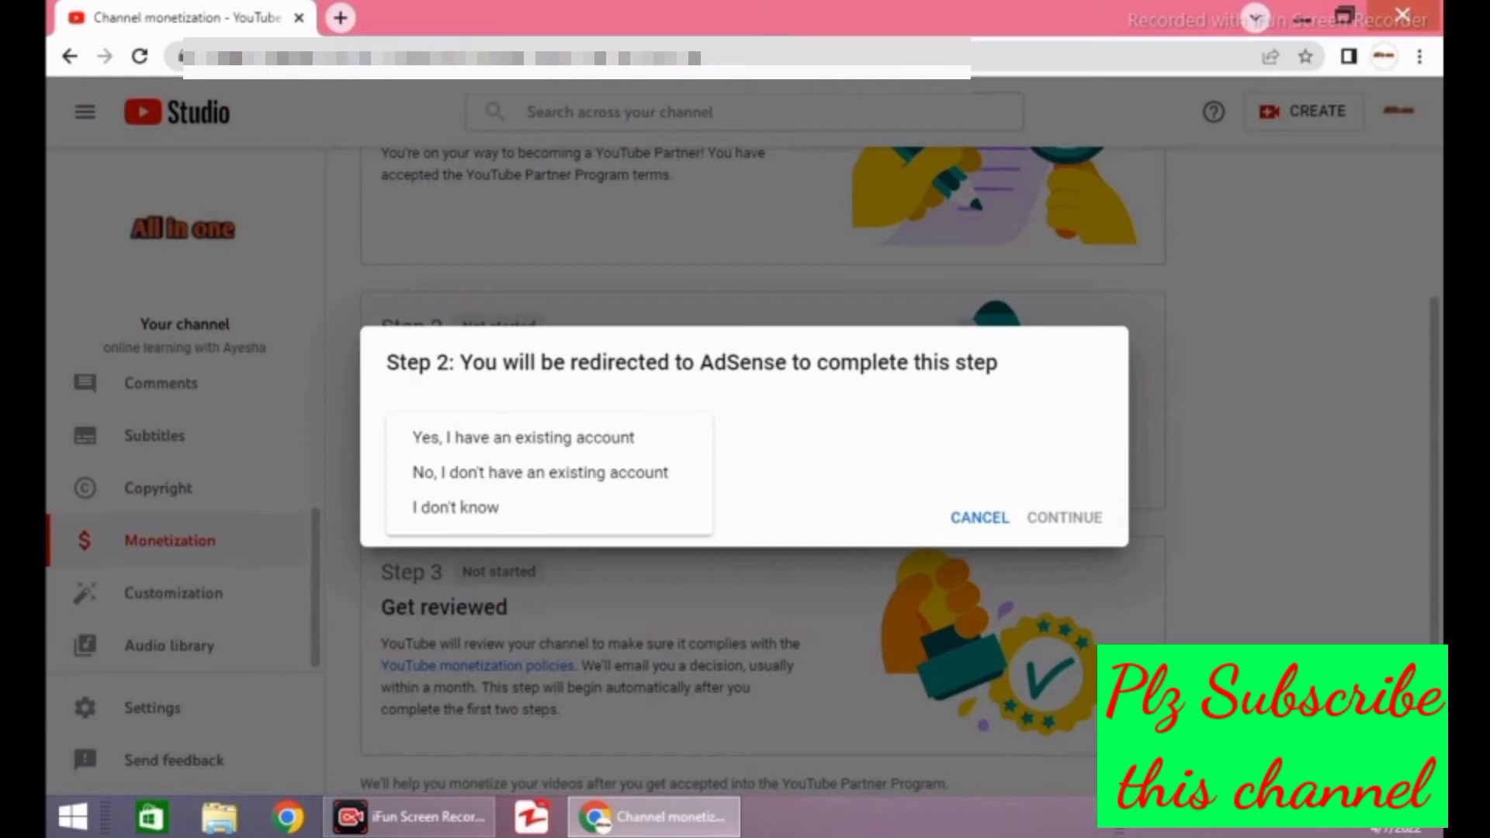
left_click(588, 431)
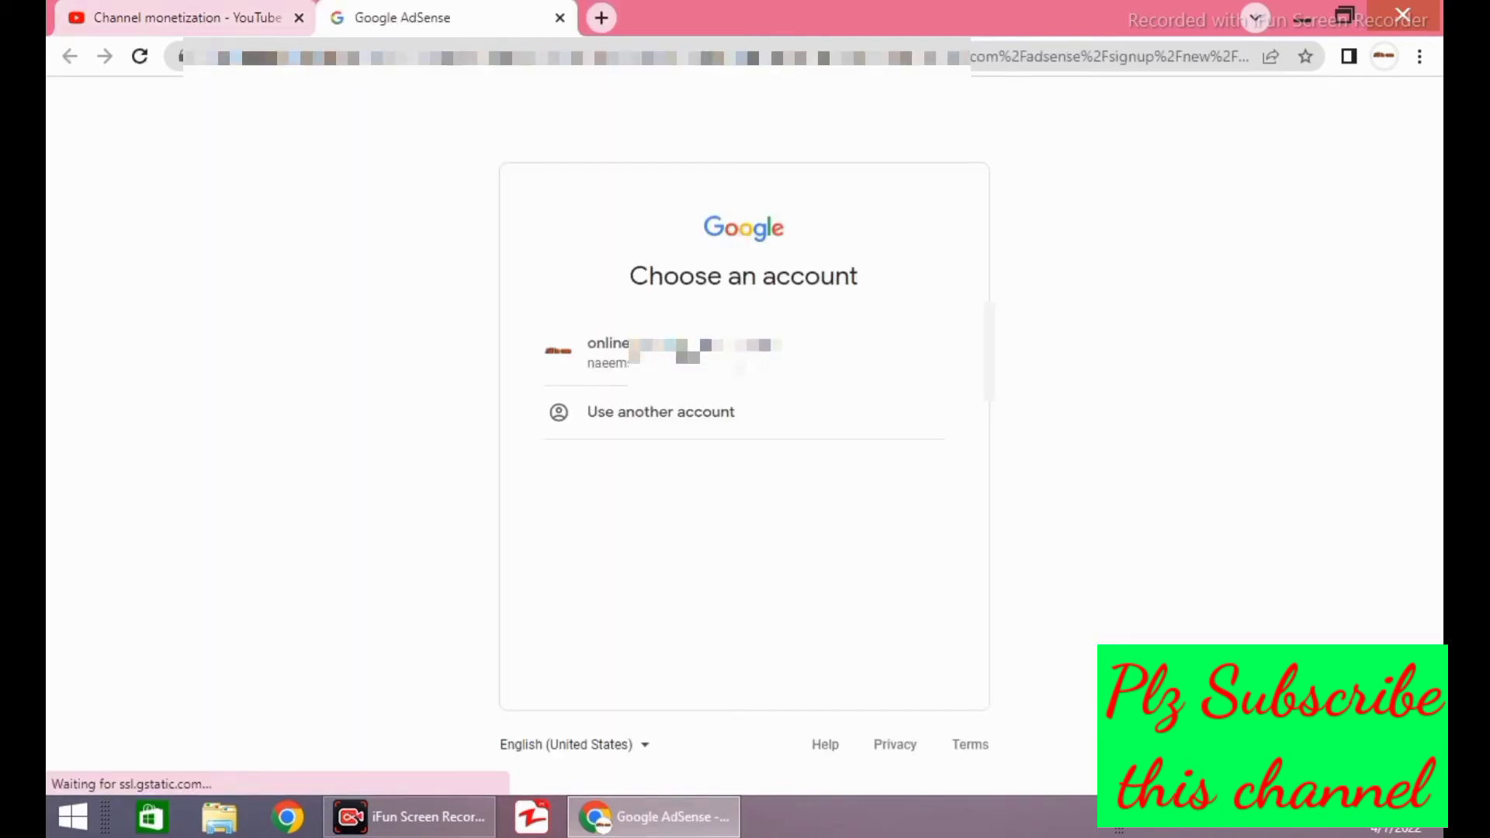
left_click(737, 363)
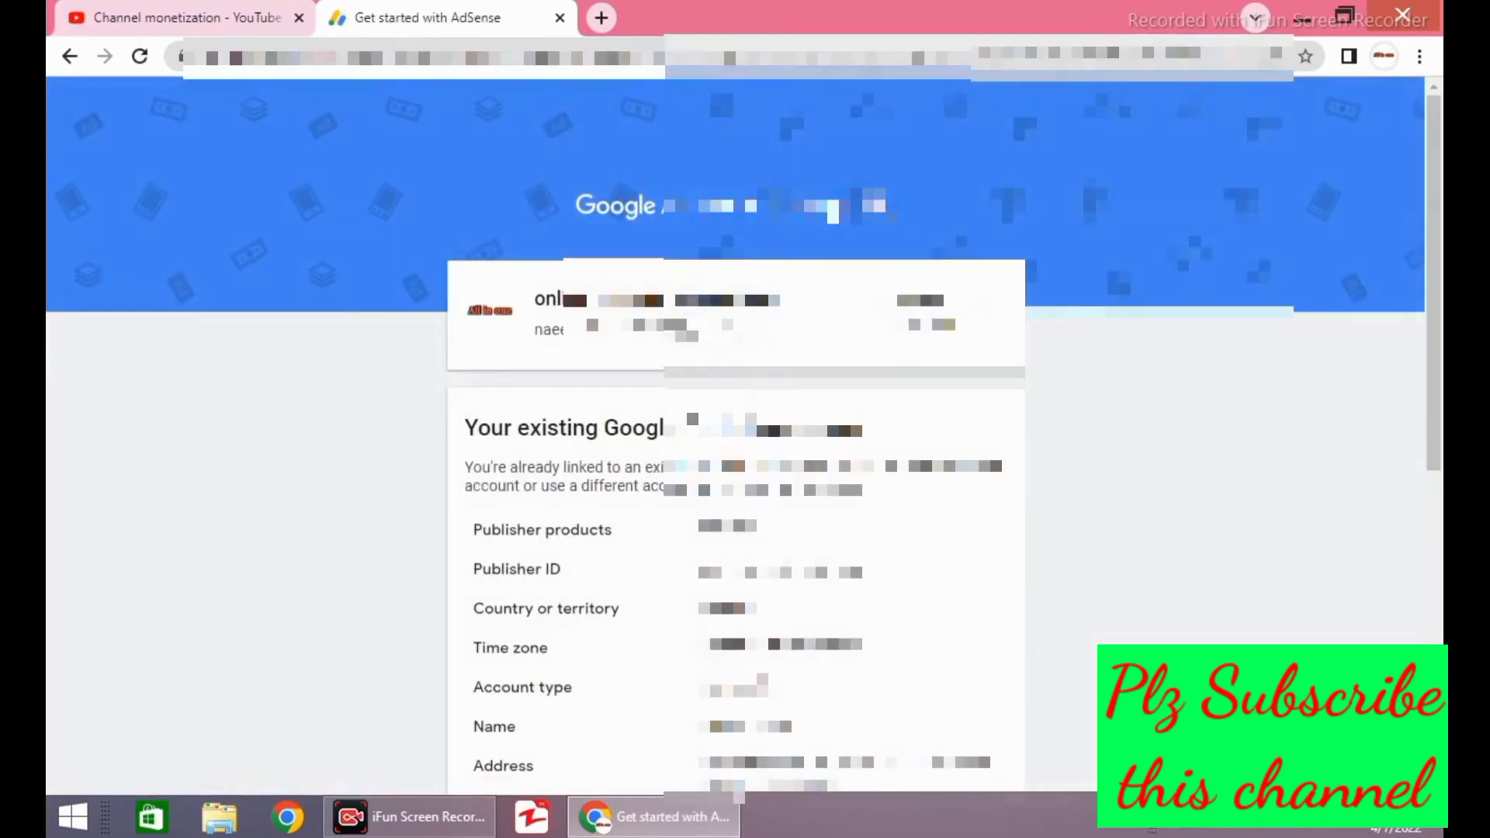
scroll(743, 434, "down", 3)
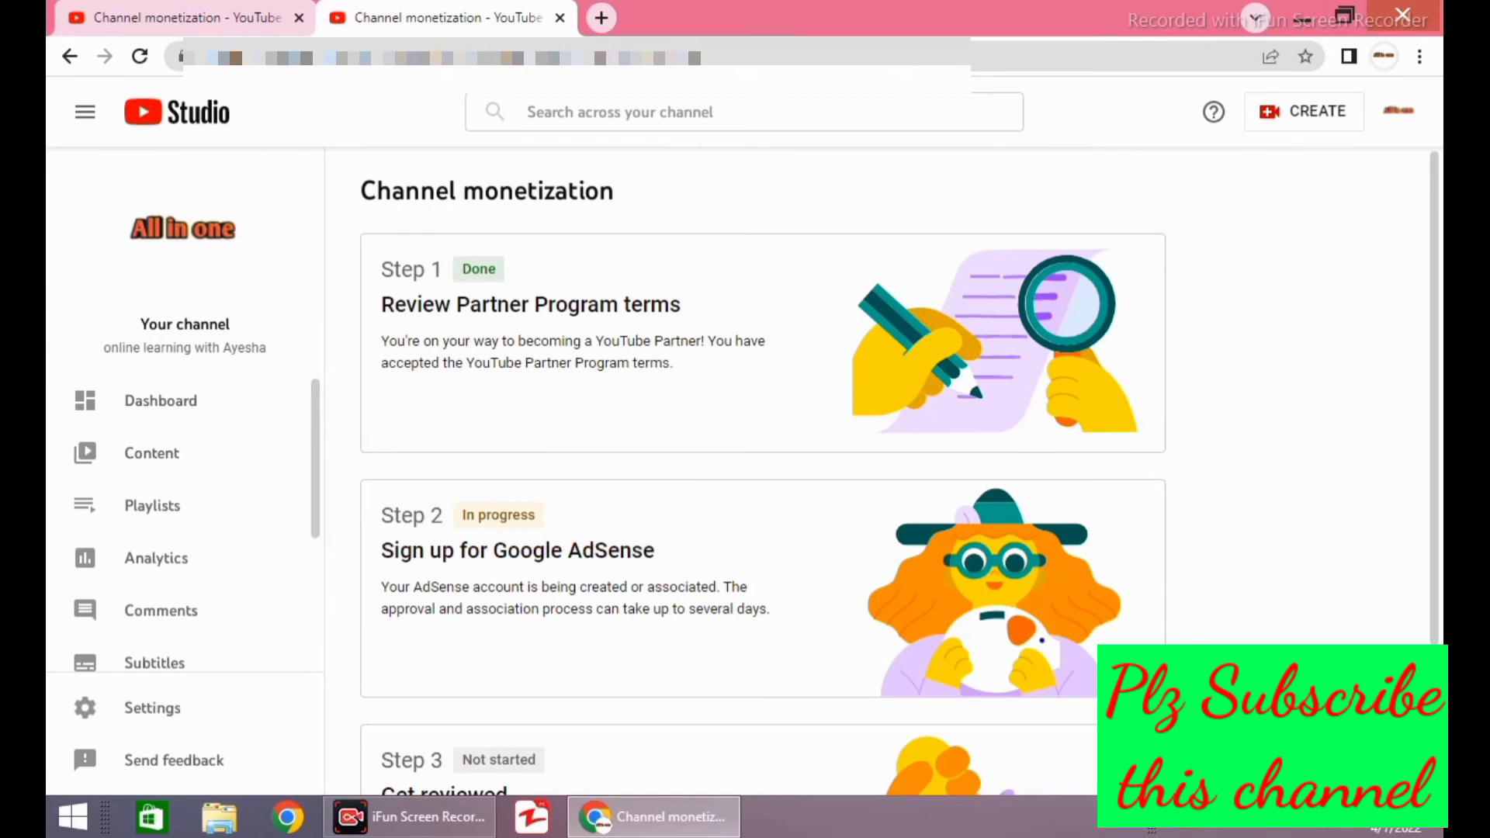
Check the status of the AdSense sign-up and channel review steps on the Channel monetization page.
scroll(762, 470, "down", 3)
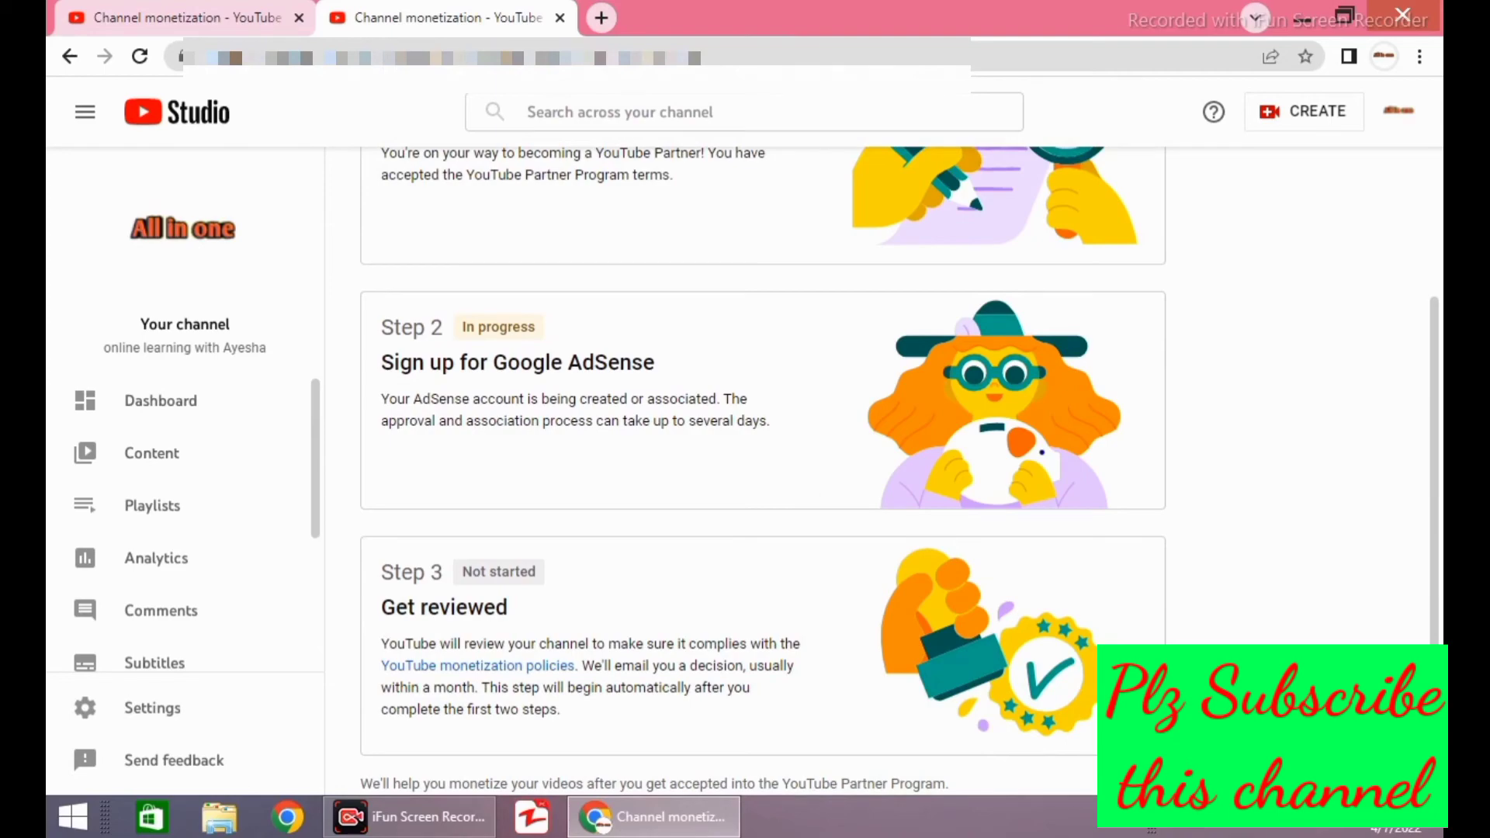
scroll(763, 470, "up", 3)
scroll(762, 471, "down", 3)
scroll(763, 470, "up", 3)
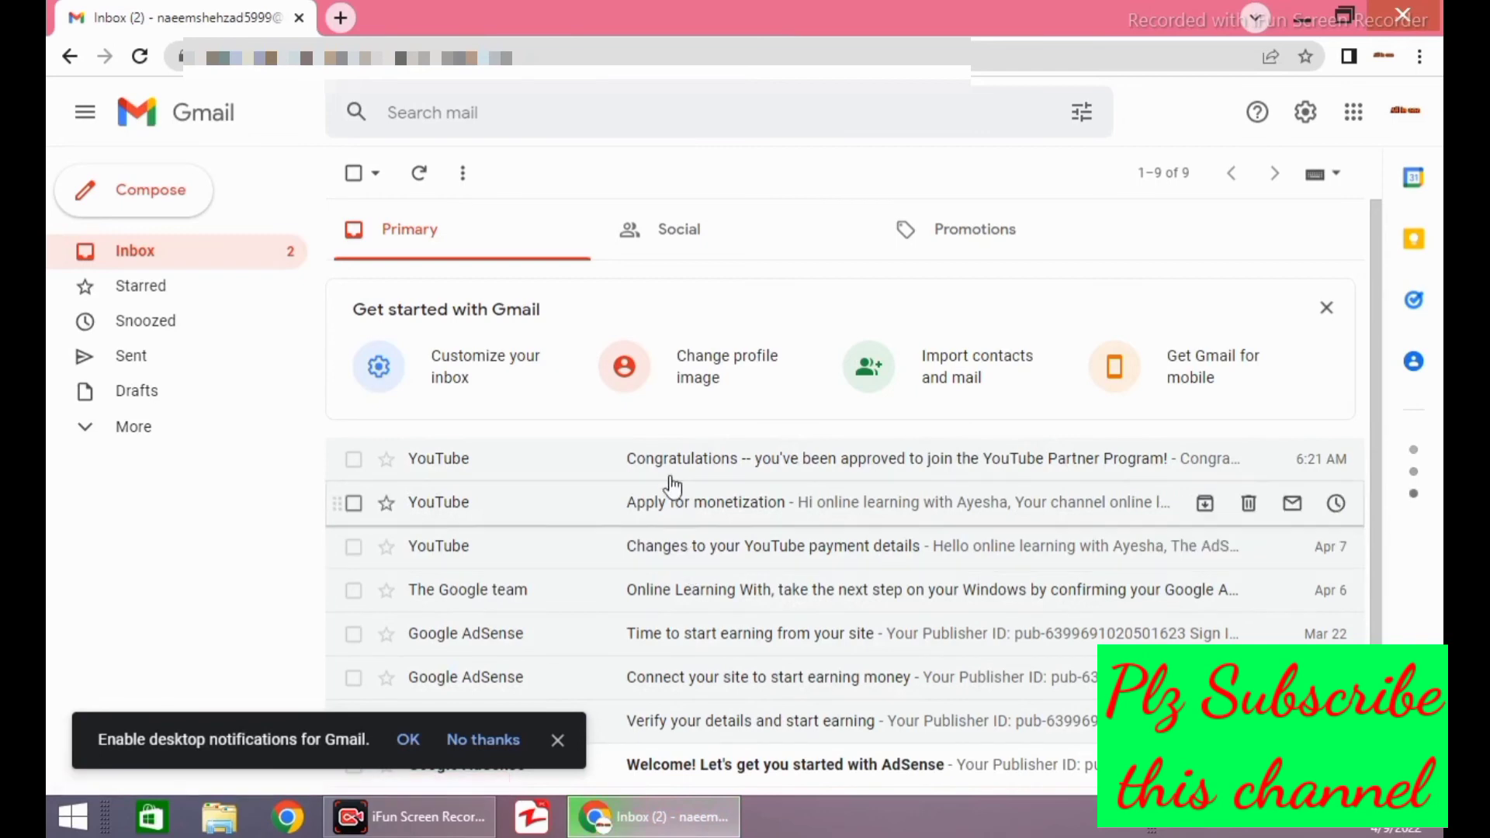
Open YouTube's Partner Program approval email in Gmail, dismiss the desktop notifications prompt and read the whole message.
left_click(757, 470)
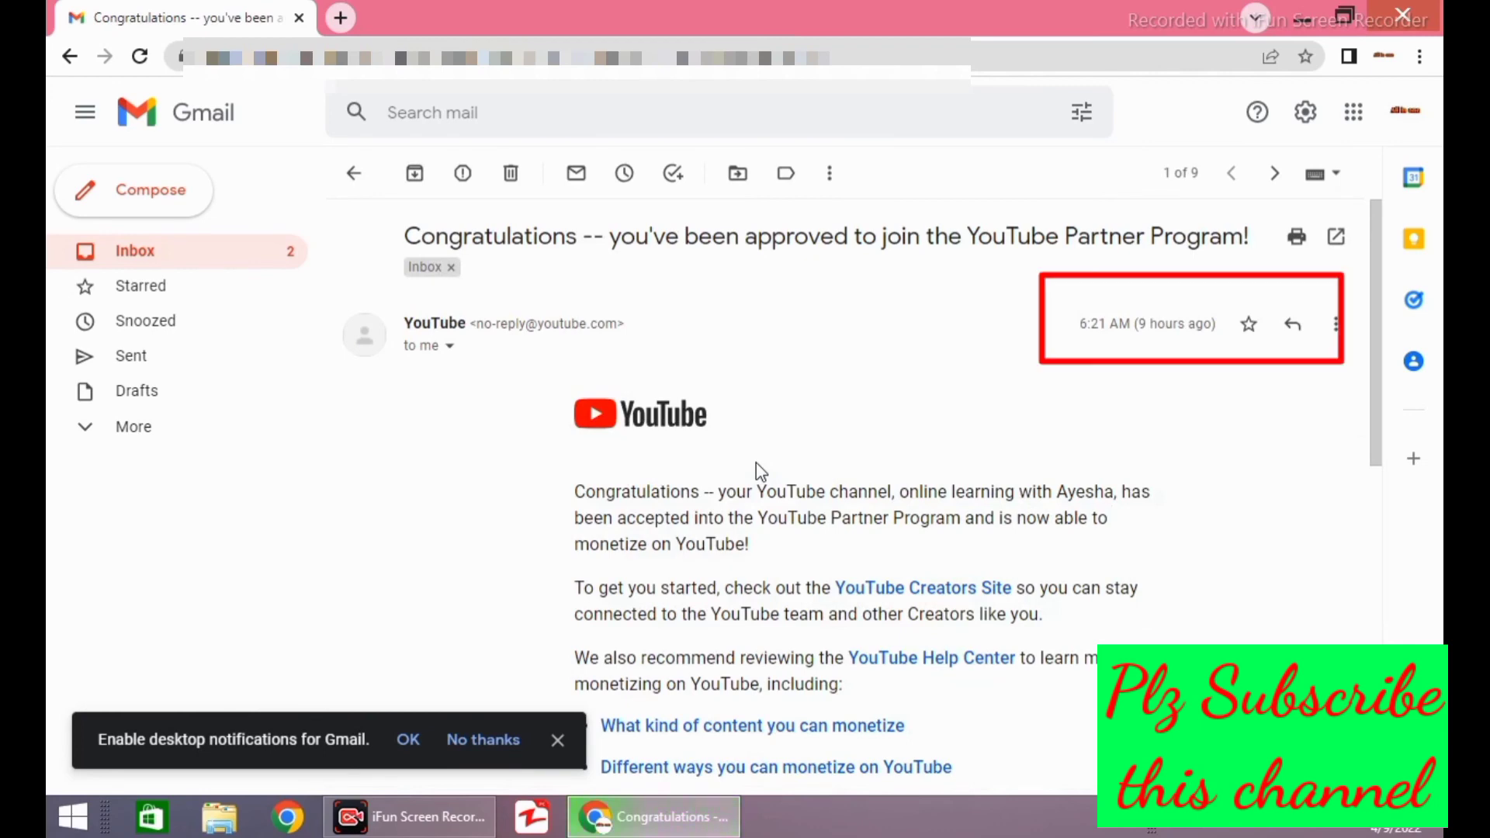
left_click(557, 740)
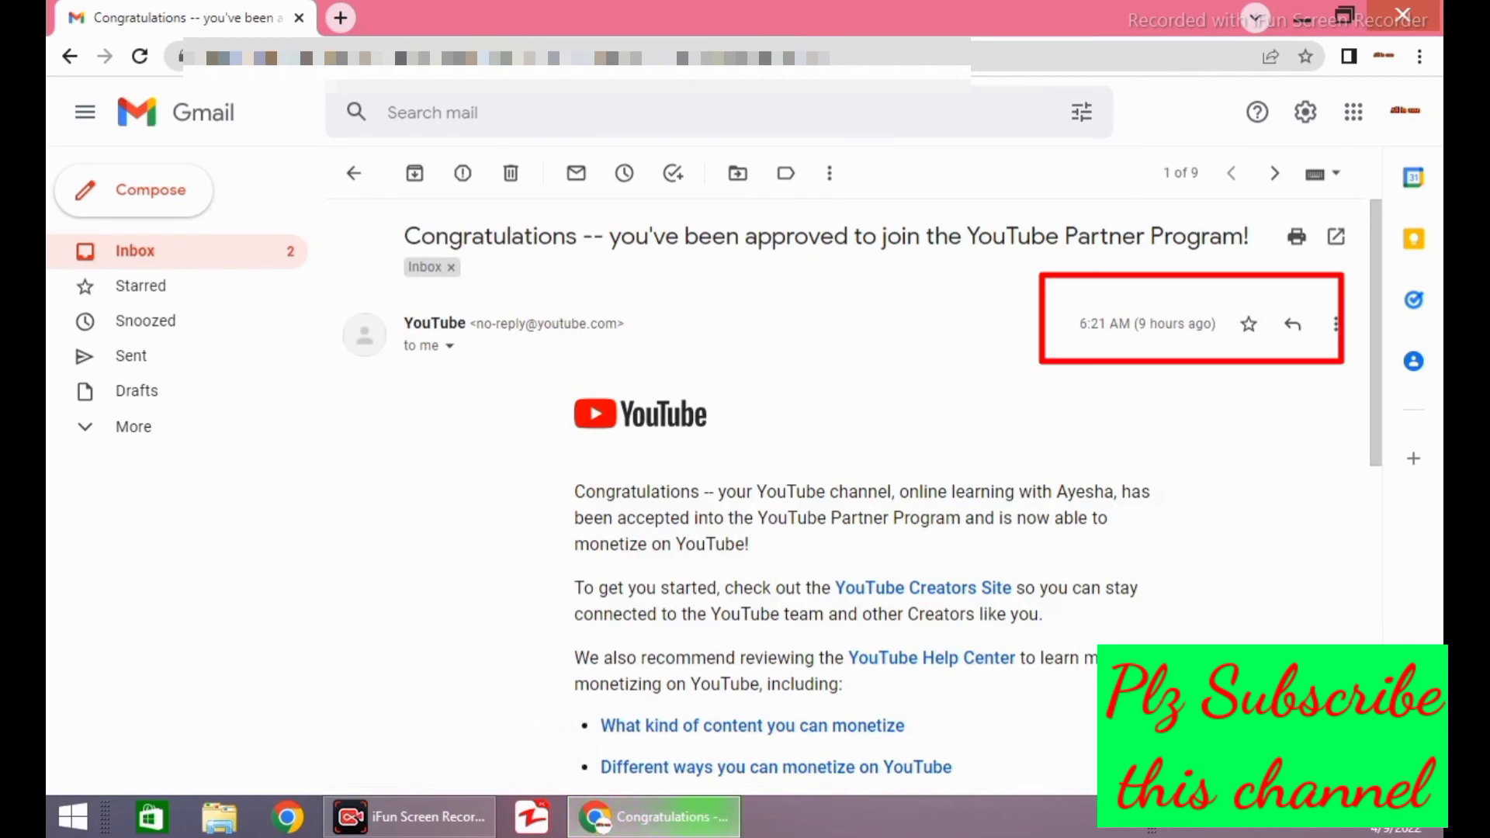
scroll(1234, 372, "down", 2)
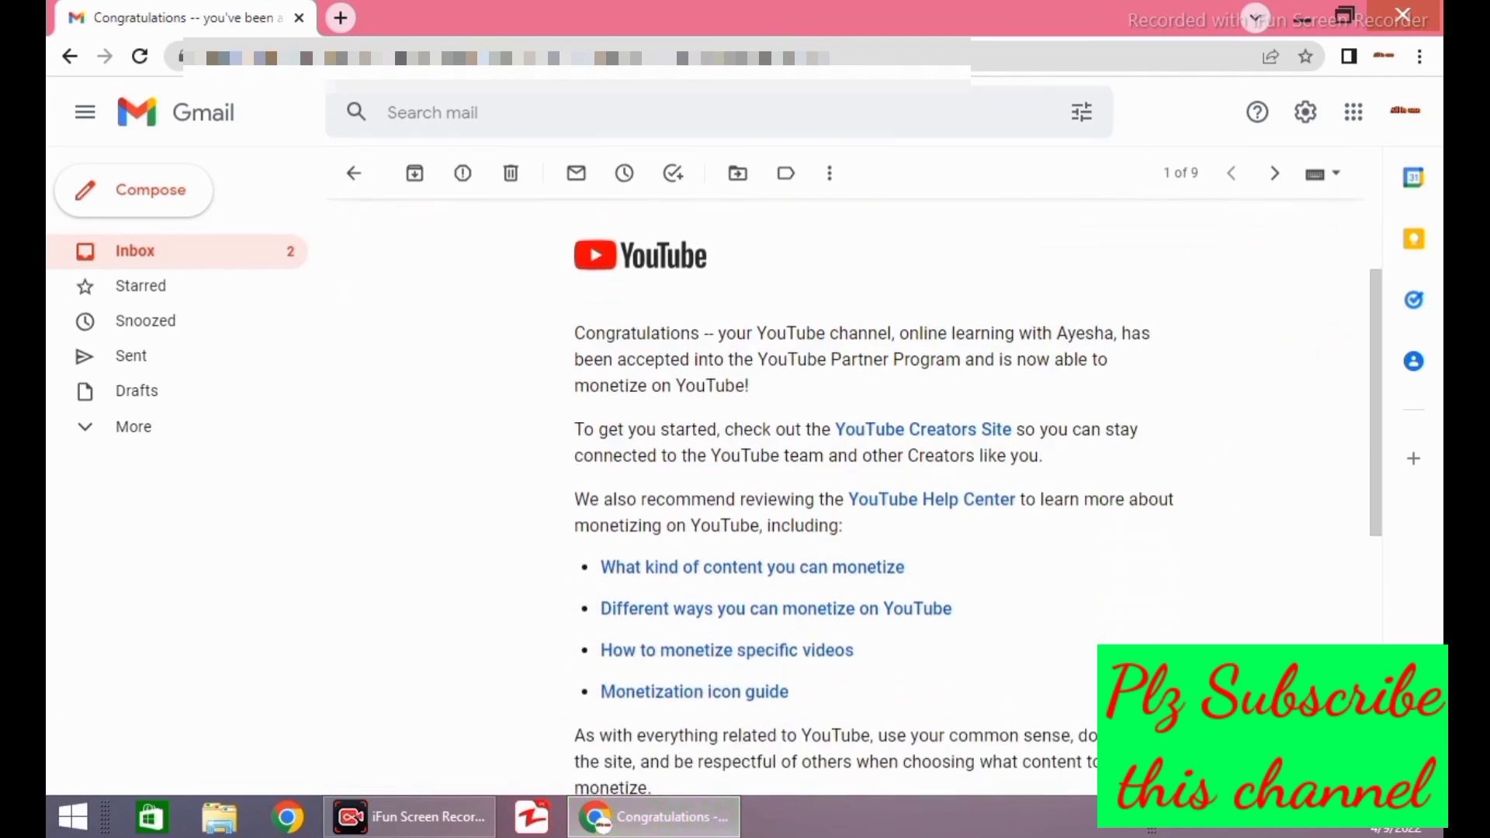
scroll(1230, 388, "up", 2)
scroll(1224, 489, "up", 1)
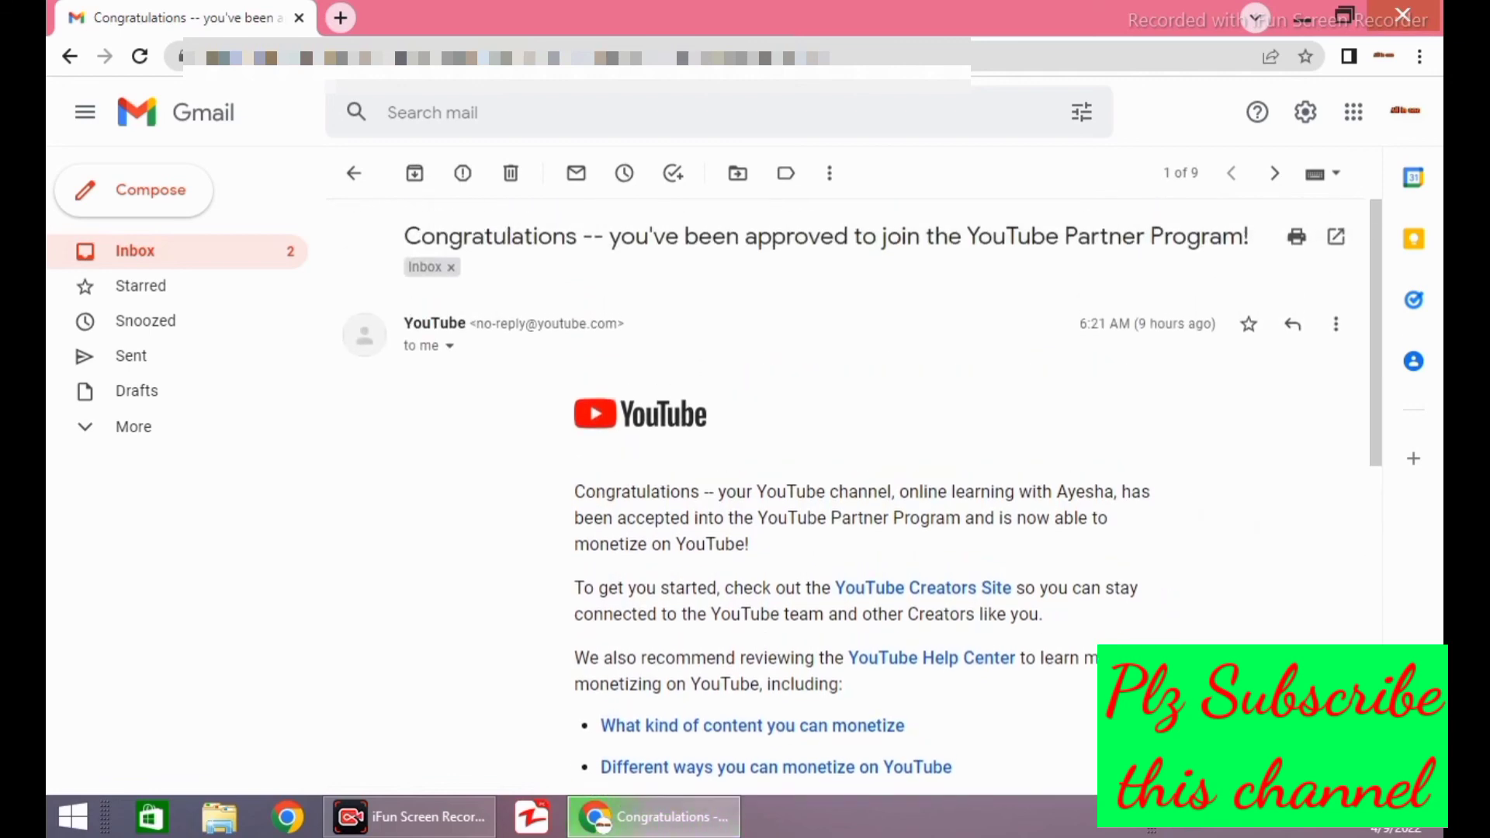
scroll(1224, 489, "down", 1)
scroll(1224, 489, "up", 1)
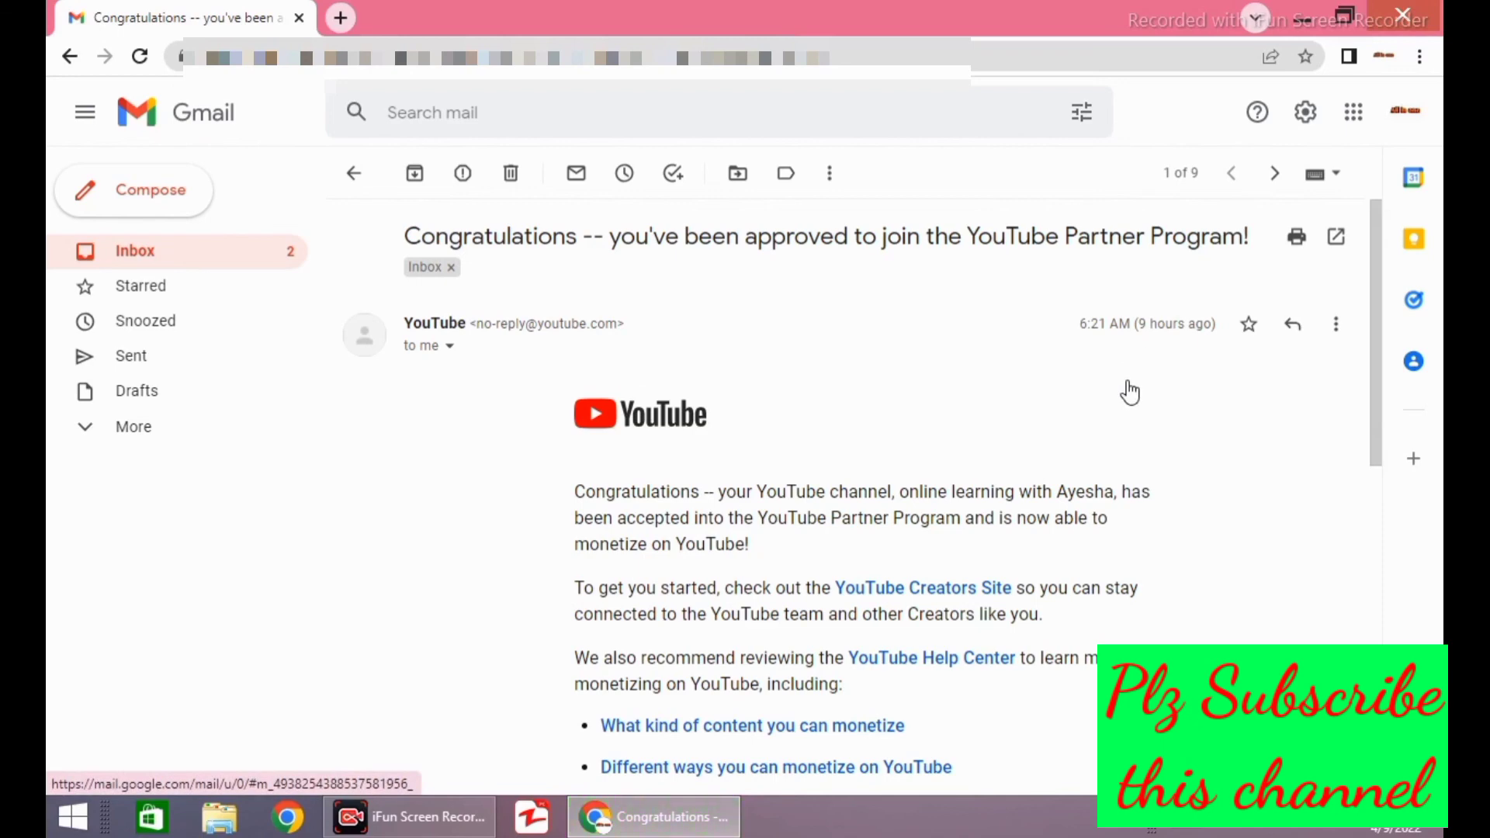
scroll(1130, 392, "down", 6)
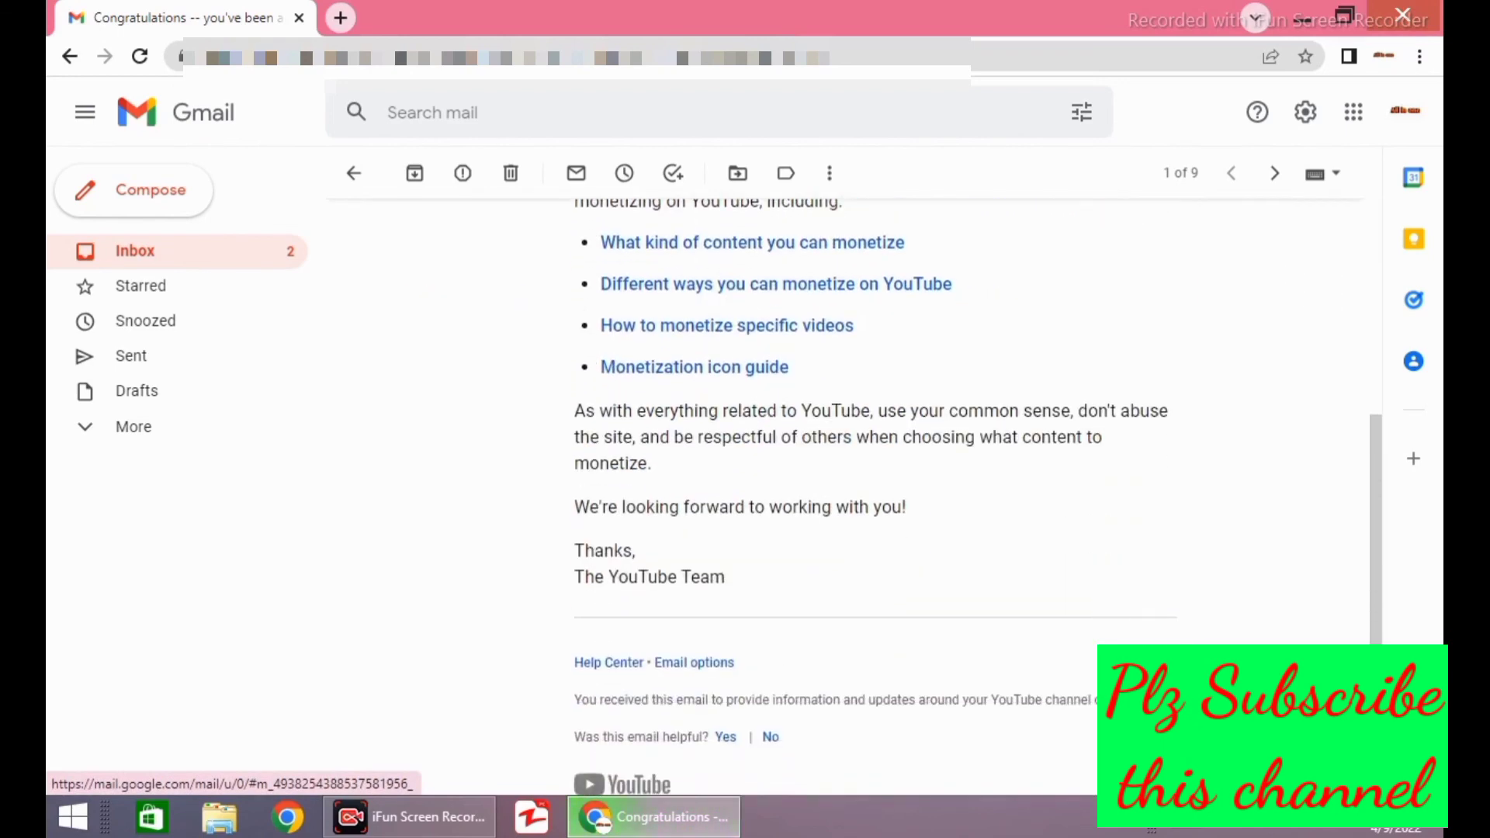
scroll(893, 497, "down", 3)
scroll(893, 497, "up", 4)
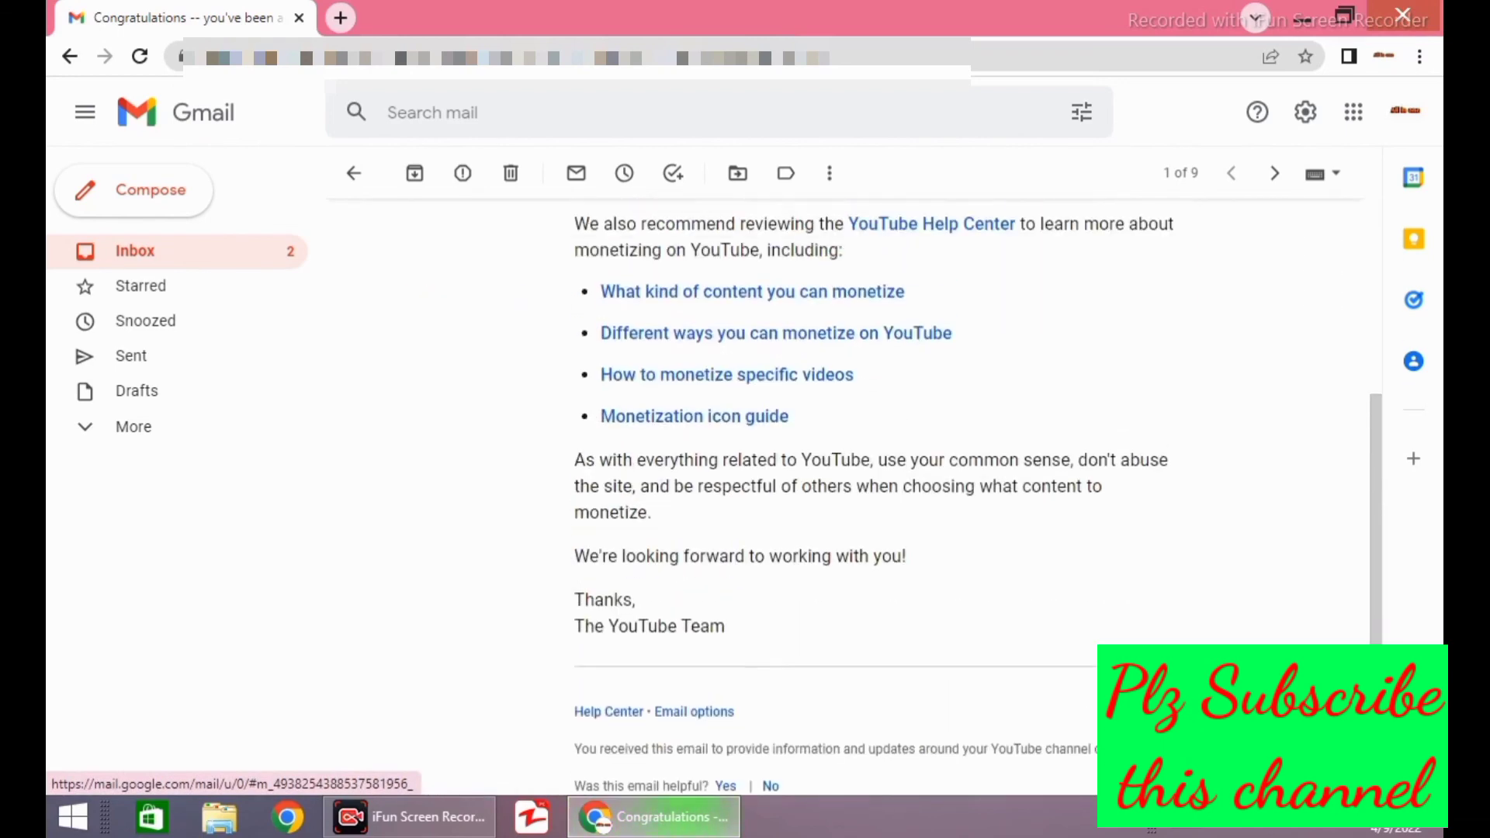
scroll(854, 496, "up", 5)
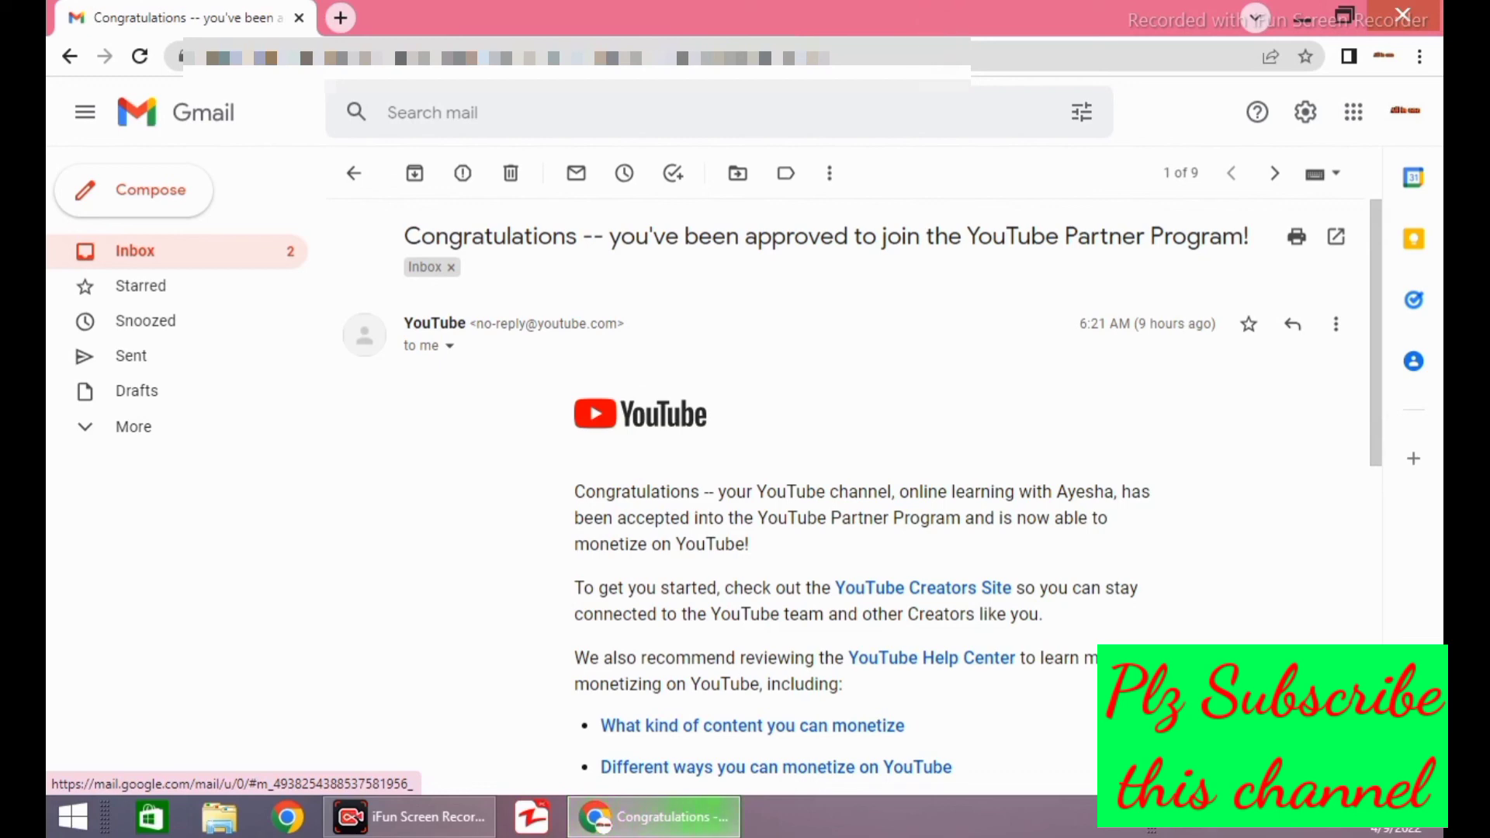
Go from the email to the YouTube home page in the same browser tab.
left_click(724, 58)
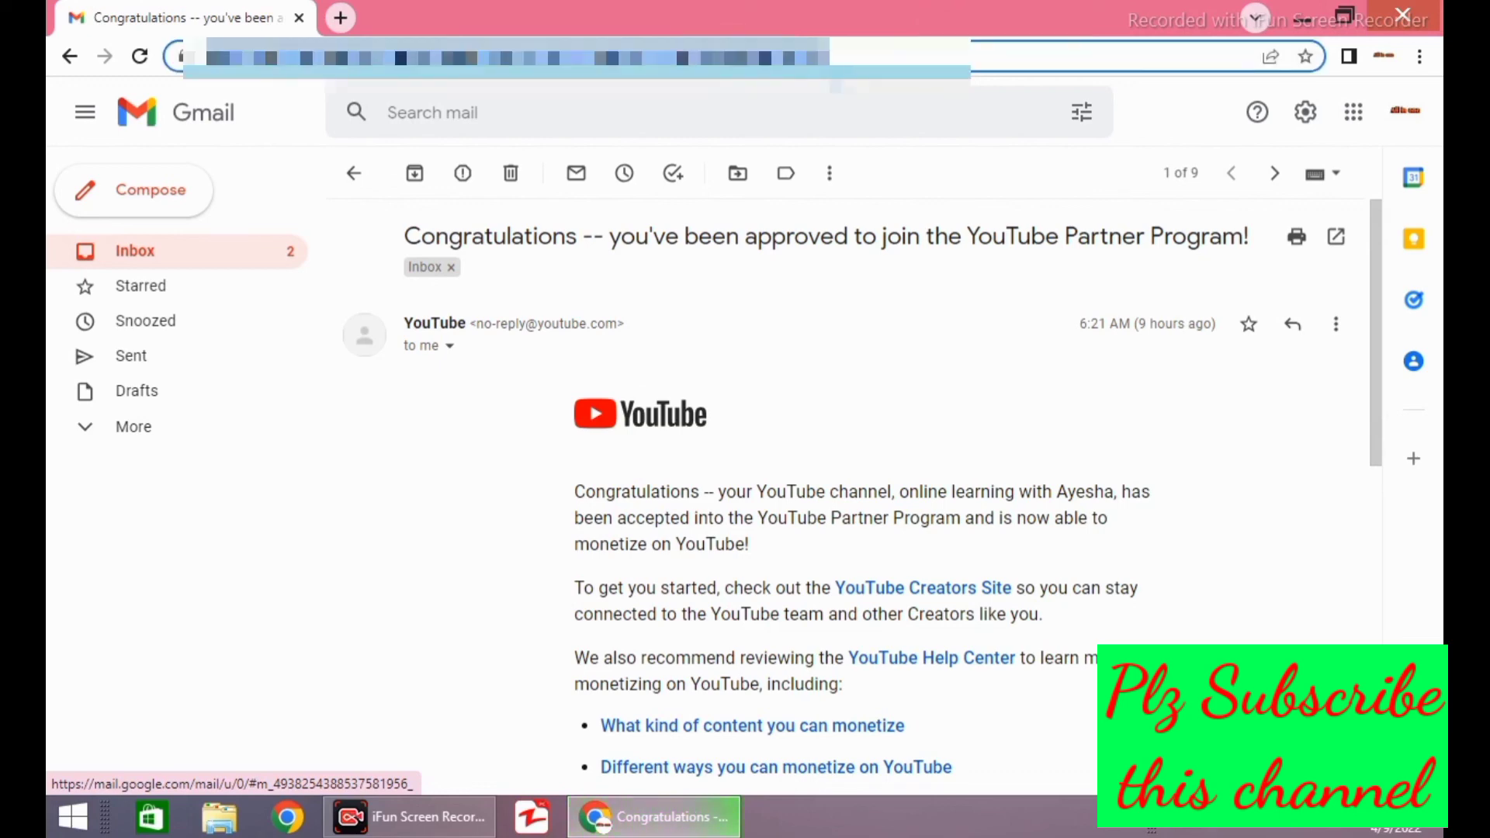
type("y")
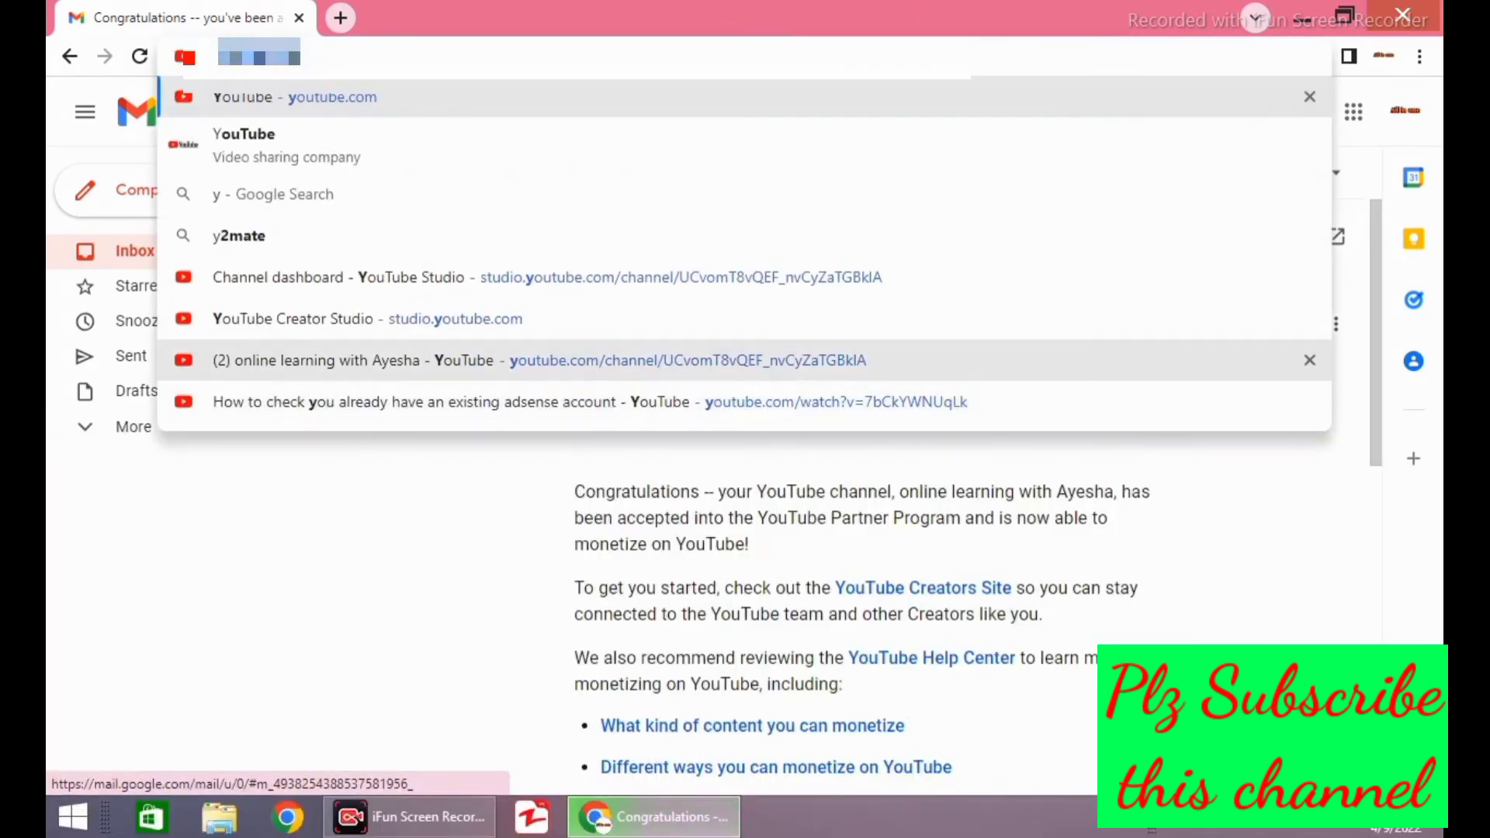
key("Return")
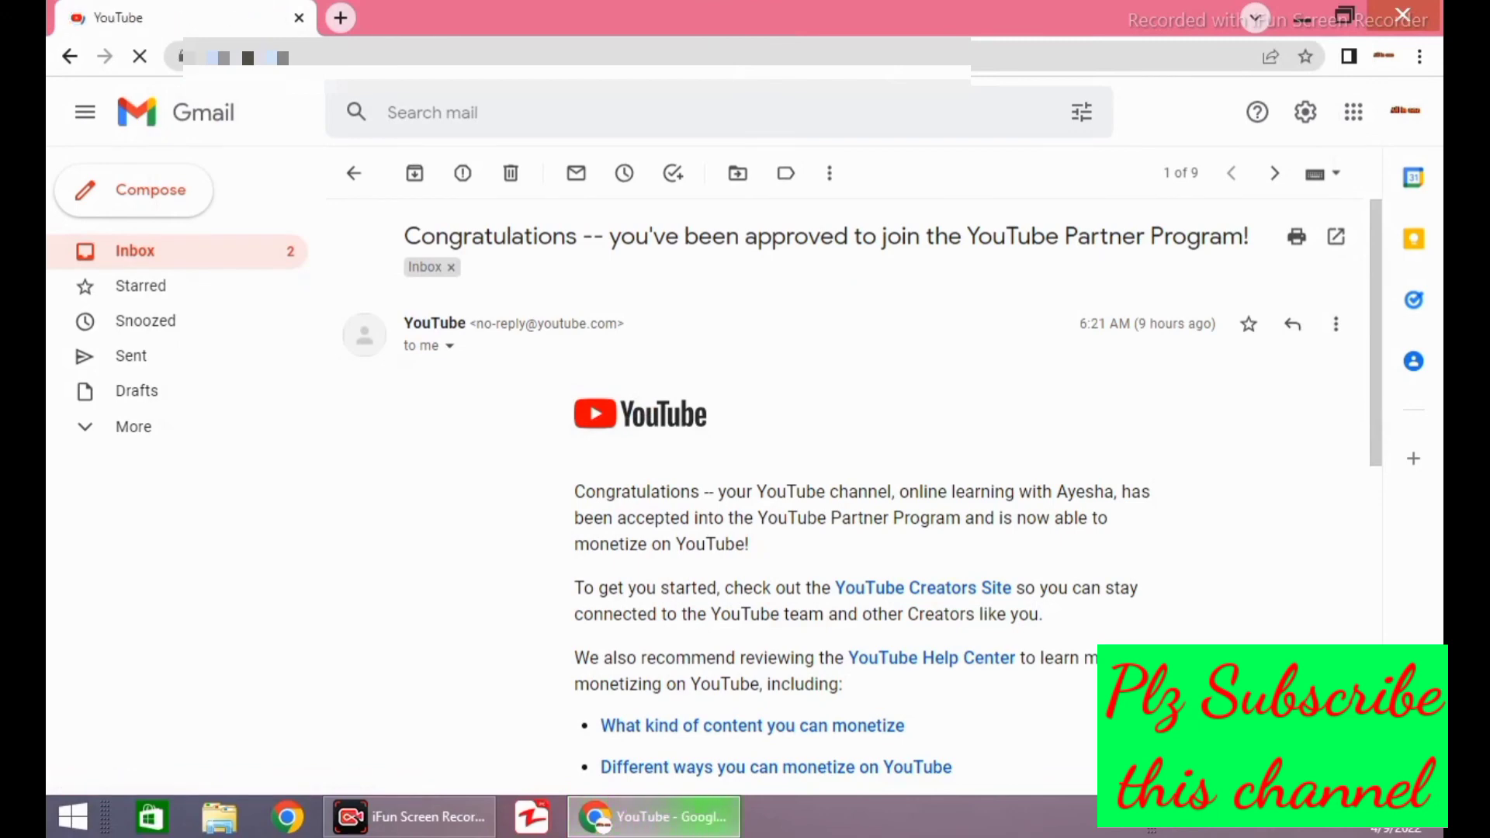